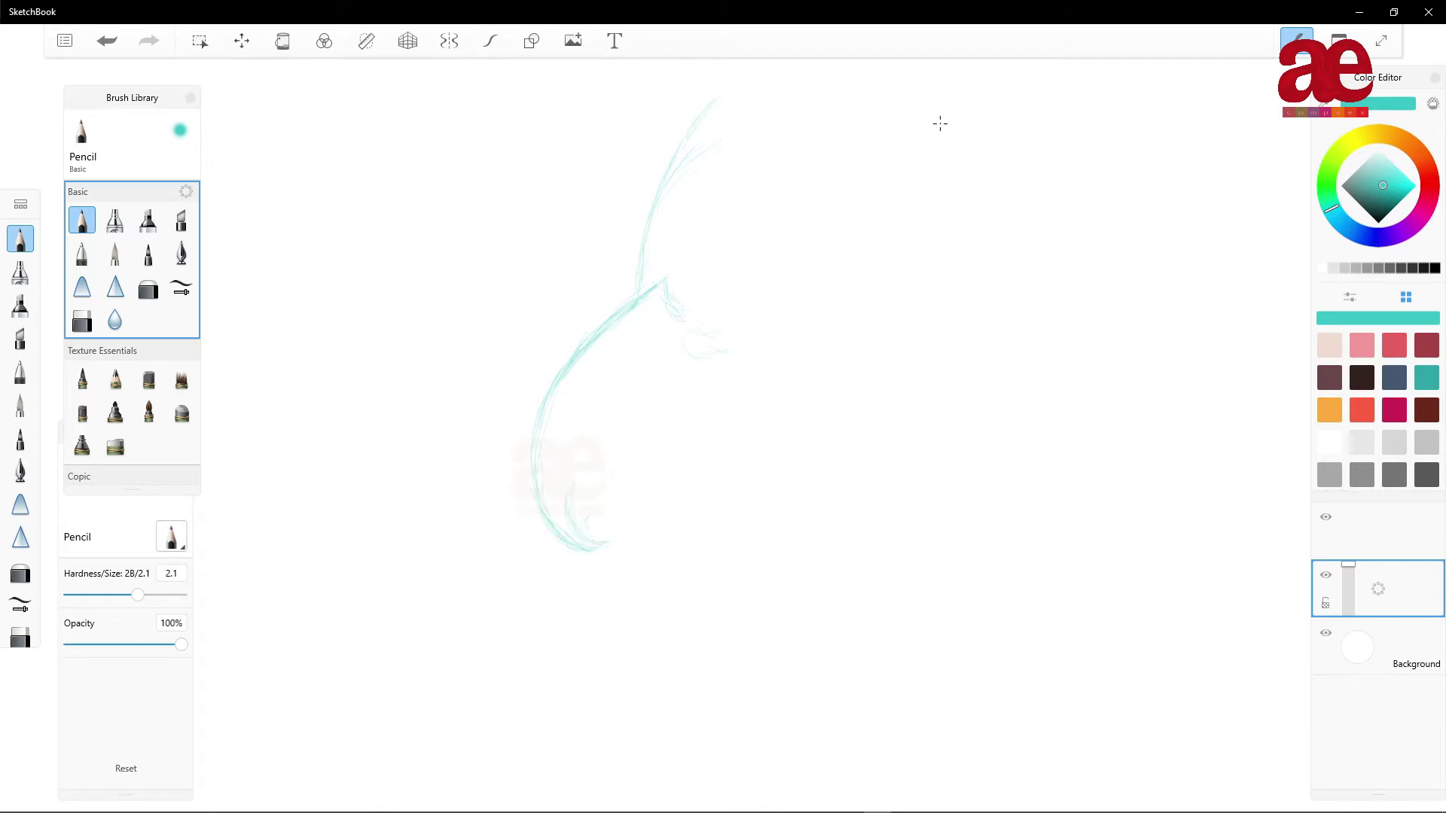
- Sketch the lower mandible line of the beak in several passes and darken it
drag(611, 499, 626, 479)
drag(650, 465, 712, 435)
drag(617, 494, 671, 456)
drag(660, 477, 707, 448)
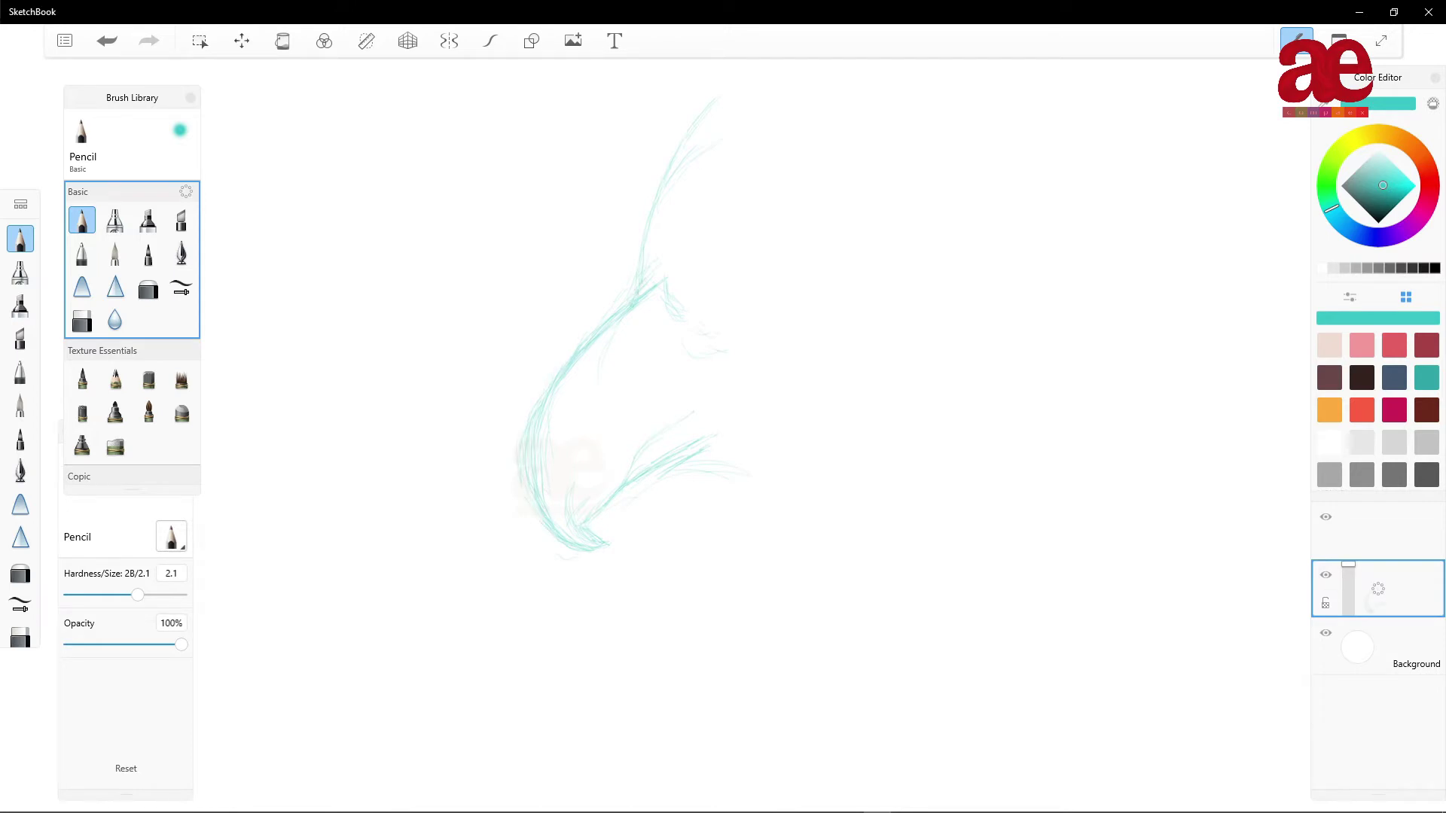
mouse_move(578, 524)
mouse_down()
mouse_move(637, 453)
mouse_move(723, 404)
mouse_up()
- Darken the beak's left and upper outline, add a nostril mark, and extend the jaw toward the neck
mouse_move(583, 531)
mouse_down()
mouse_move(594, 498)
mouse_move(527, 504)
mouse_move(520, 463)
mouse_move(554, 373)
mouse_up()
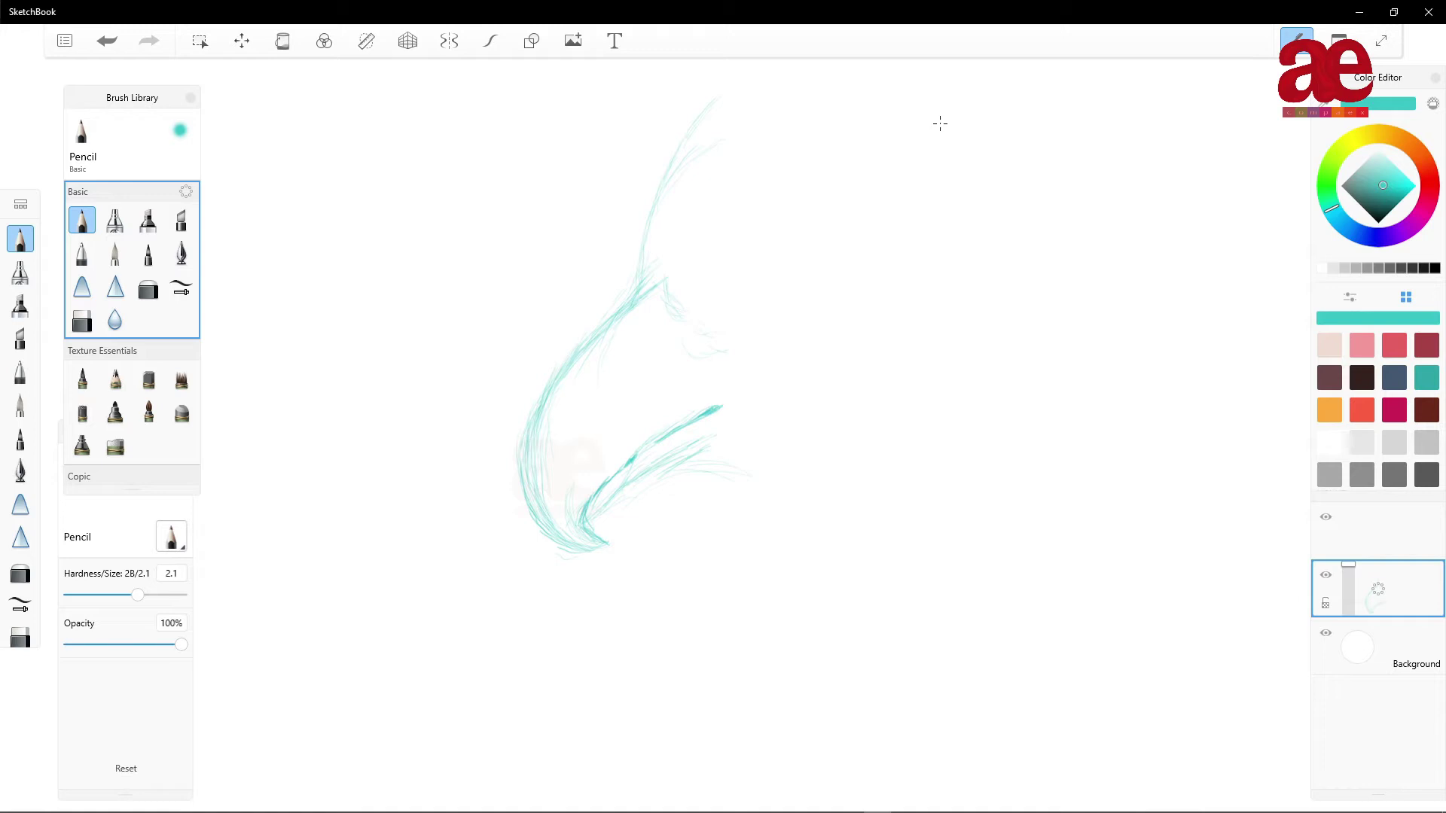
drag(596, 318, 555, 372)
mouse_move(633, 290)
mouse_down()
mouse_move(532, 437)
mouse_move(536, 525)
mouse_move(520, 424)
mouse_up()
drag(619, 370, 639, 383)
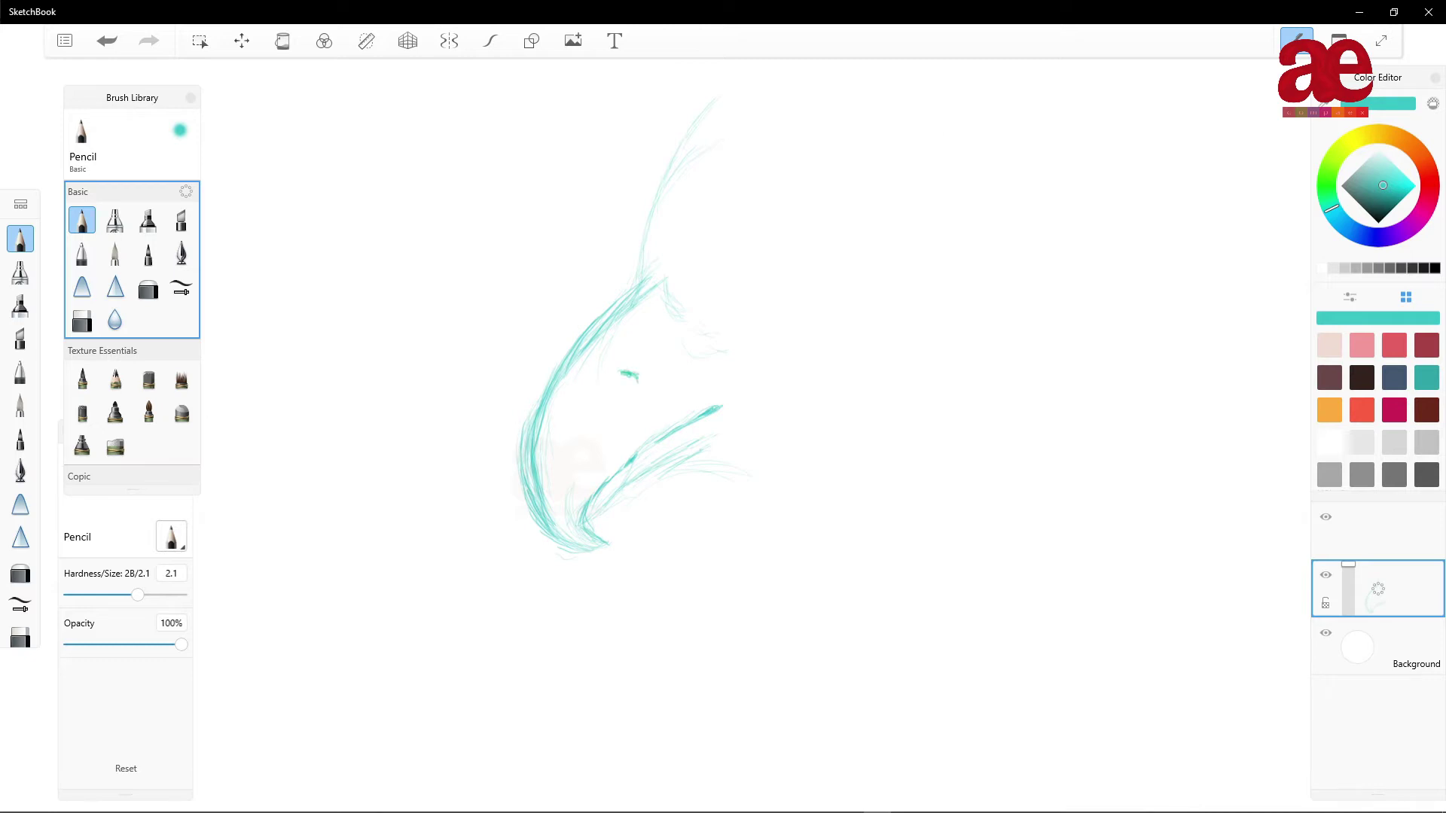
mouse_move(665, 477)
mouse_down()
mouse_move(613, 506)
mouse_move(663, 467)
mouse_move(765, 468)
mouse_up()
mouse_move(603, 541)
mouse_down()
mouse_move(560, 552)
mouse_move(543, 525)
mouse_up()
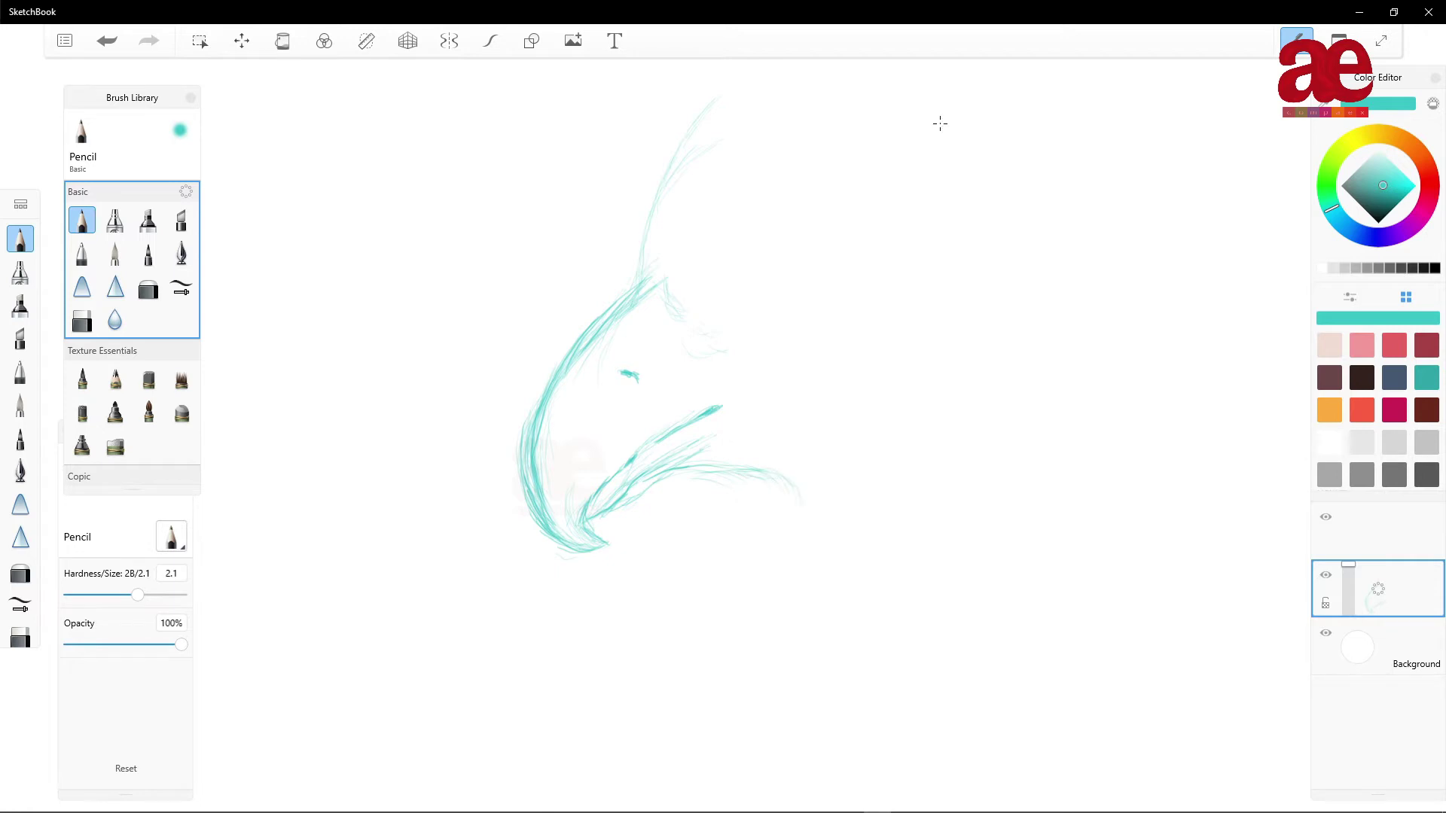
- Draw the brow line above the eye and fill the teal pupil
drag(744, 255, 809, 220)
mouse_move(707, 275)
mouse_down()
mouse_move(812, 223)
mouse_move(793, 222)
mouse_move(872, 238)
mouse_up()
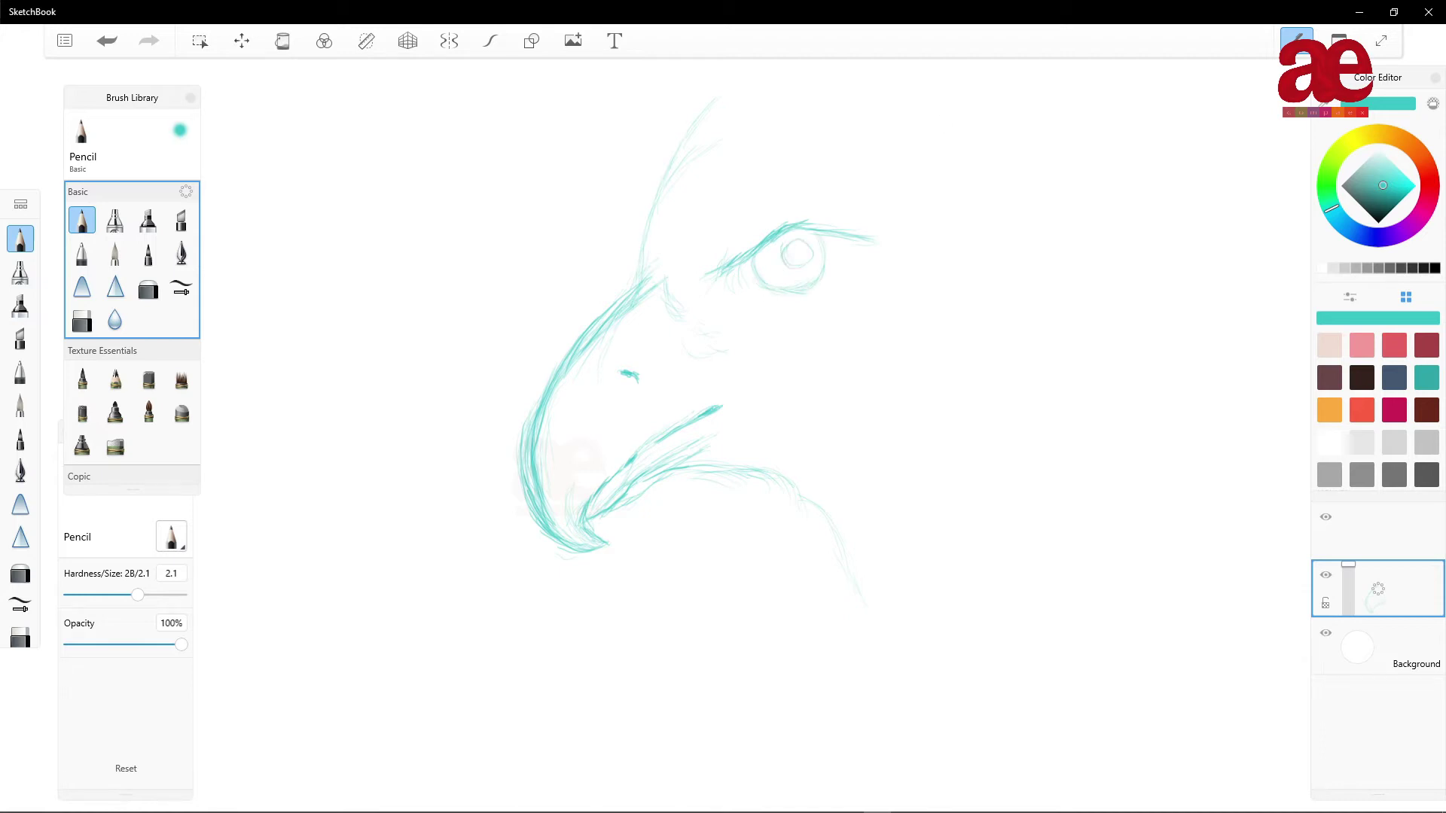
mouse_move(787, 239)
mouse_down()
mouse_move(806, 261)
mouse_move(792, 265)
mouse_move(810, 256)
mouse_up()
- Lasso-select the pupil, start a transform, then undo it
click(199, 41)
drag(777, 225, 780, 255)
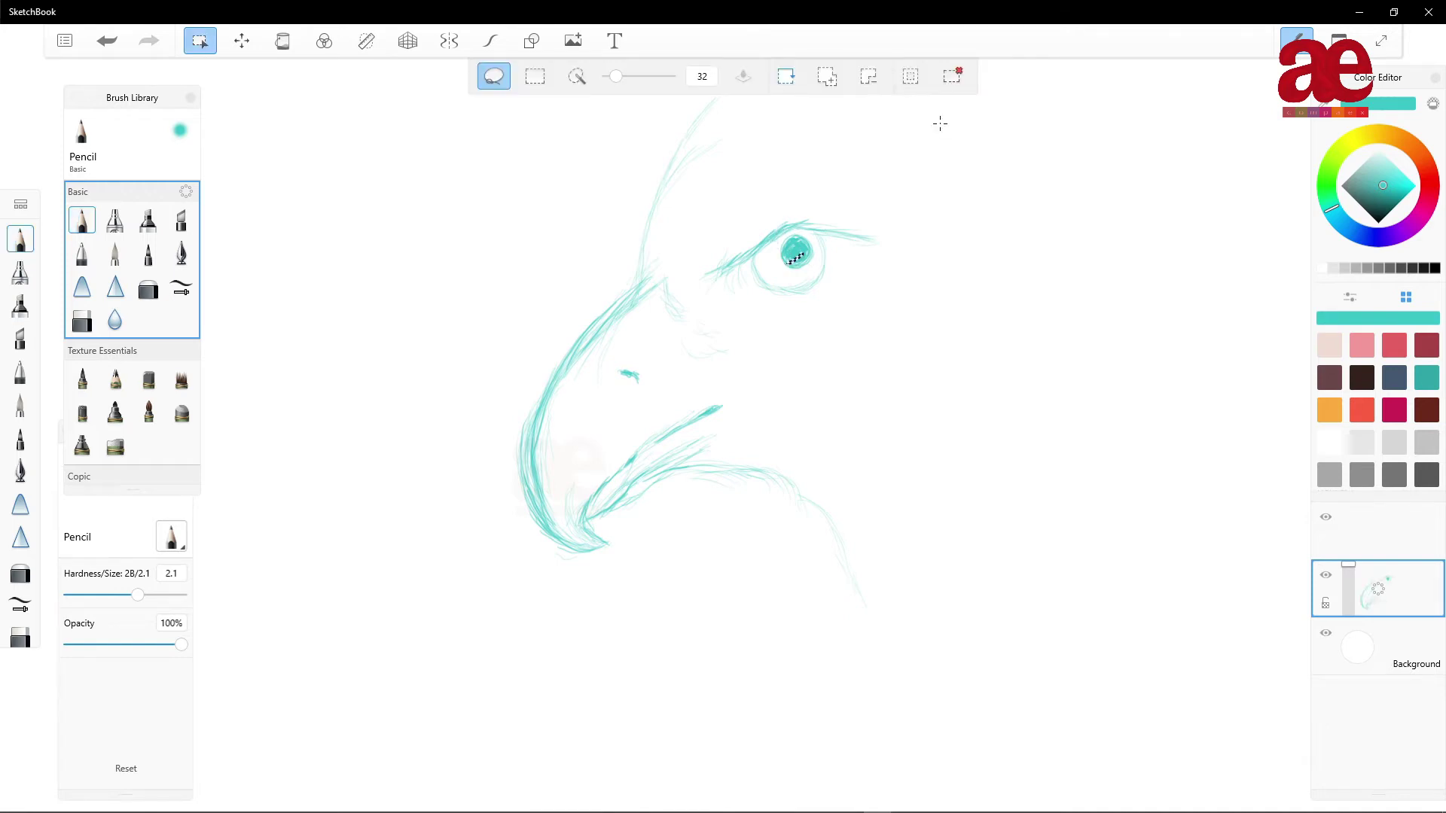
key(ctrl+4)
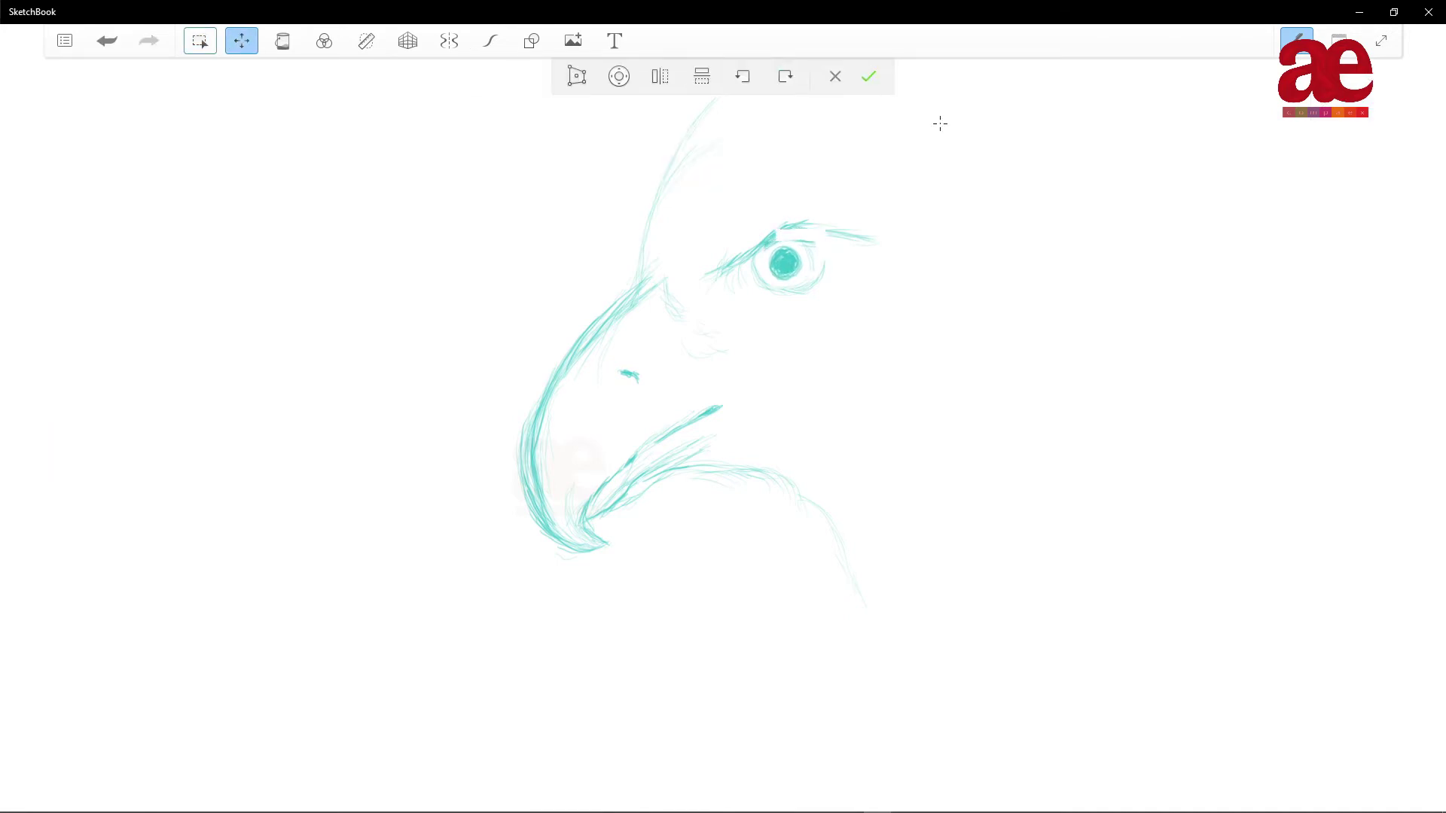
key(ctrl+y)
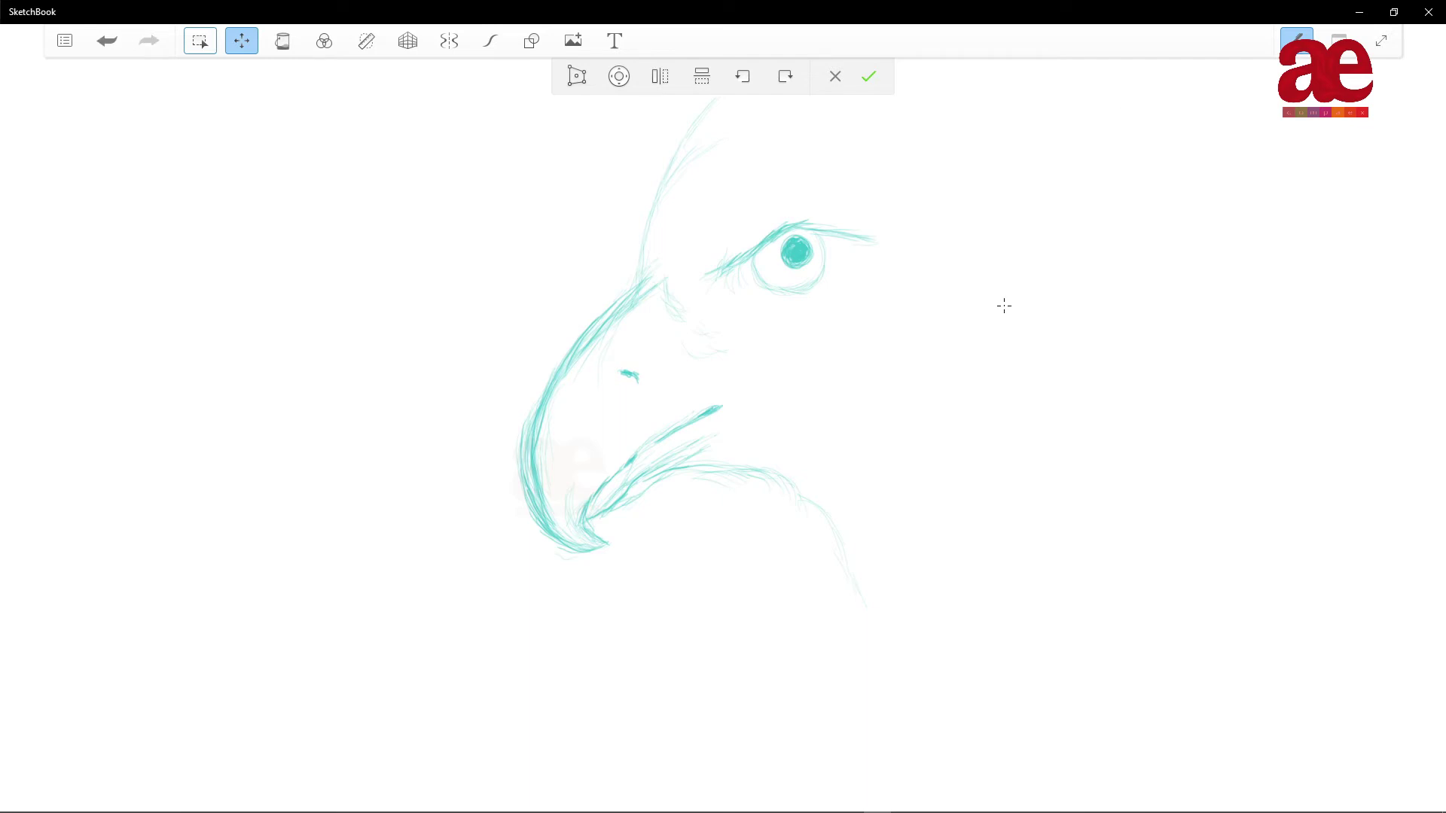
- Zoom in on the eye and fill the remaining gaps so the pupil is solid teal
key(Return)
scroll(821, 218, up, 3)
scroll(757, 231, up, 3)
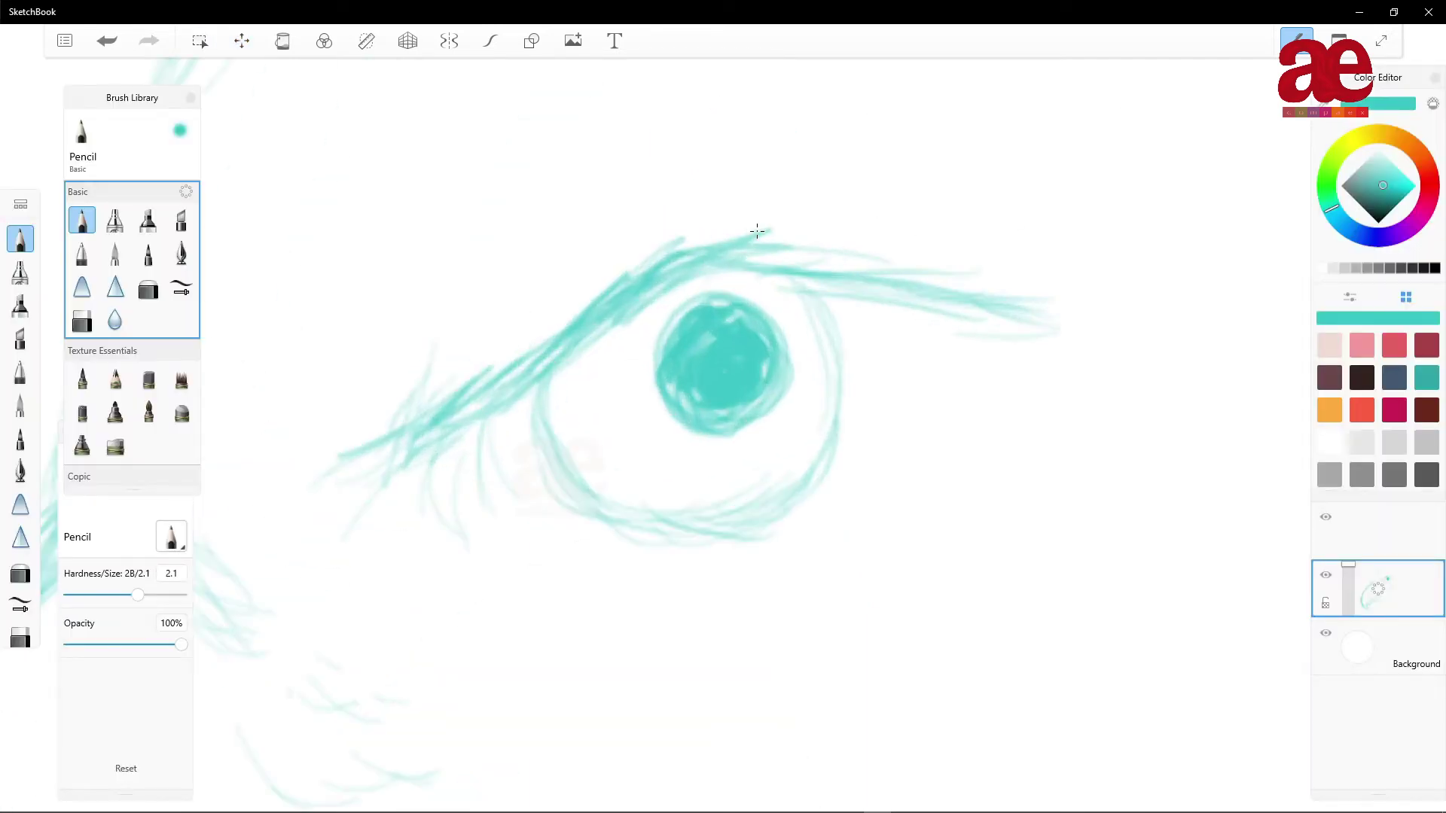
mouse_move(723, 305)
mouse_down()
mouse_move(682, 316)
mouse_move(663, 361)
mouse_move(693, 407)
mouse_up()
mouse_move(757, 323)
mouse_down()
mouse_move(765, 369)
mouse_move(742, 425)
mouse_move(775, 369)
mouse_up()
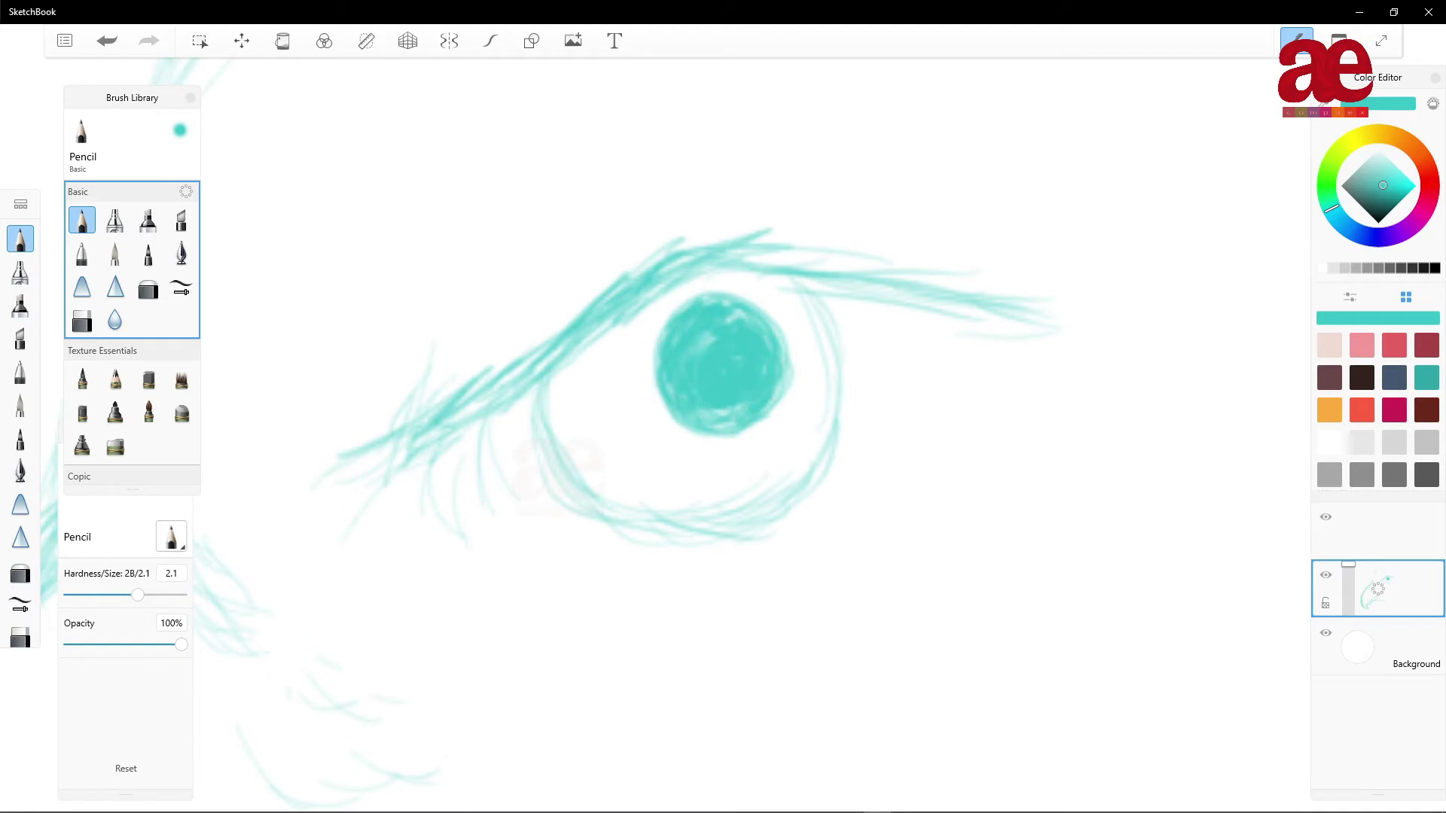
drag(727, 311, 746, 324)
drag(700, 337, 715, 350)
mouse_move(711, 407)
mouse_down()
mouse_move(745, 428)
mouse_move(731, 431)
mouse_up()
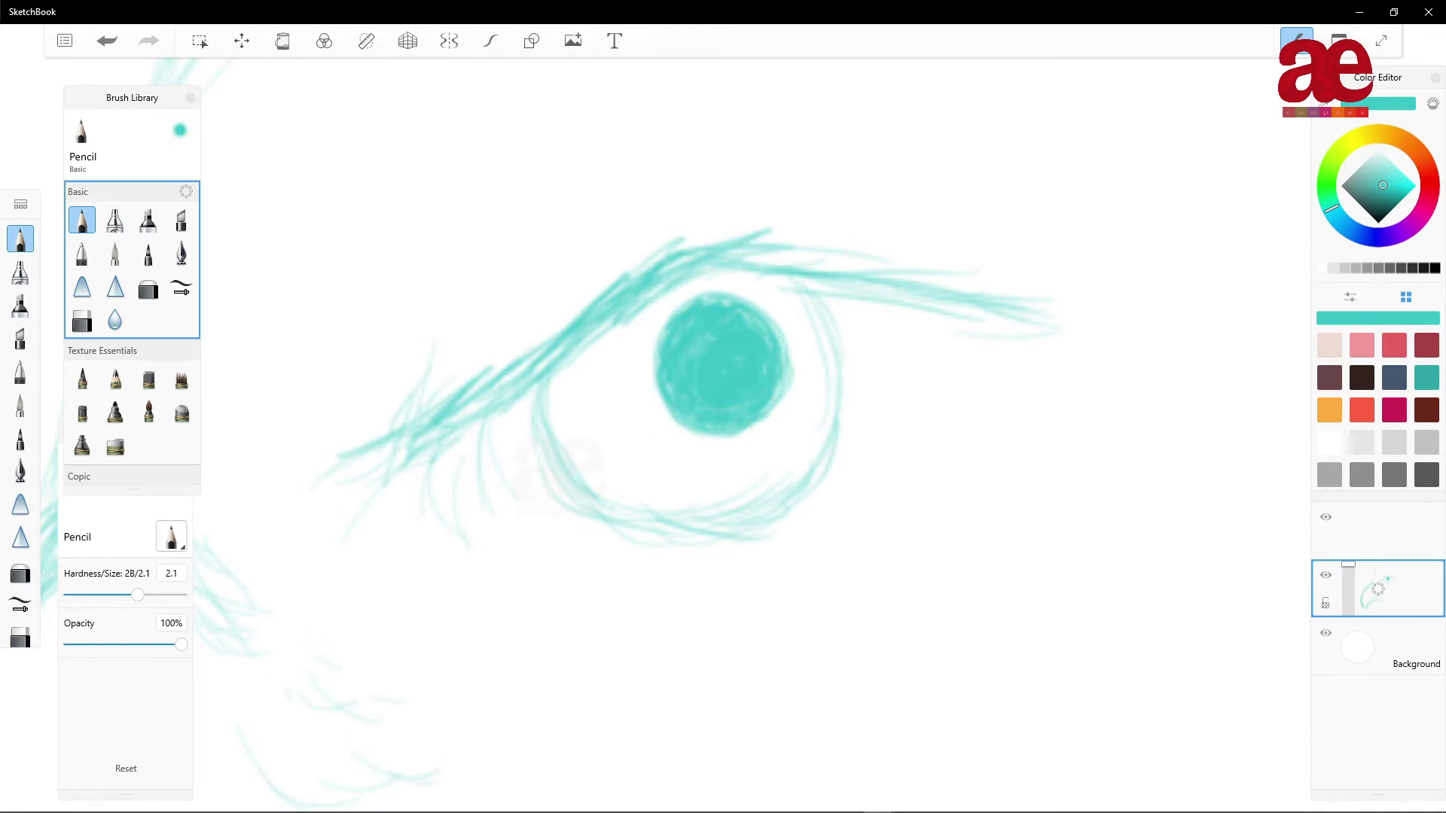
- Lasso the pupil again, move it slightly down-left, commit, and zoom back out
key(m)
mouse_move(753, 290)
mouse_down()
mouse_move(640, 392)
mouse_move(716, 463)
mouse_move(798, 354)
mouse_move(754, 290)
mouse_up()
key(v)
drag(723, 363, 690, 378)
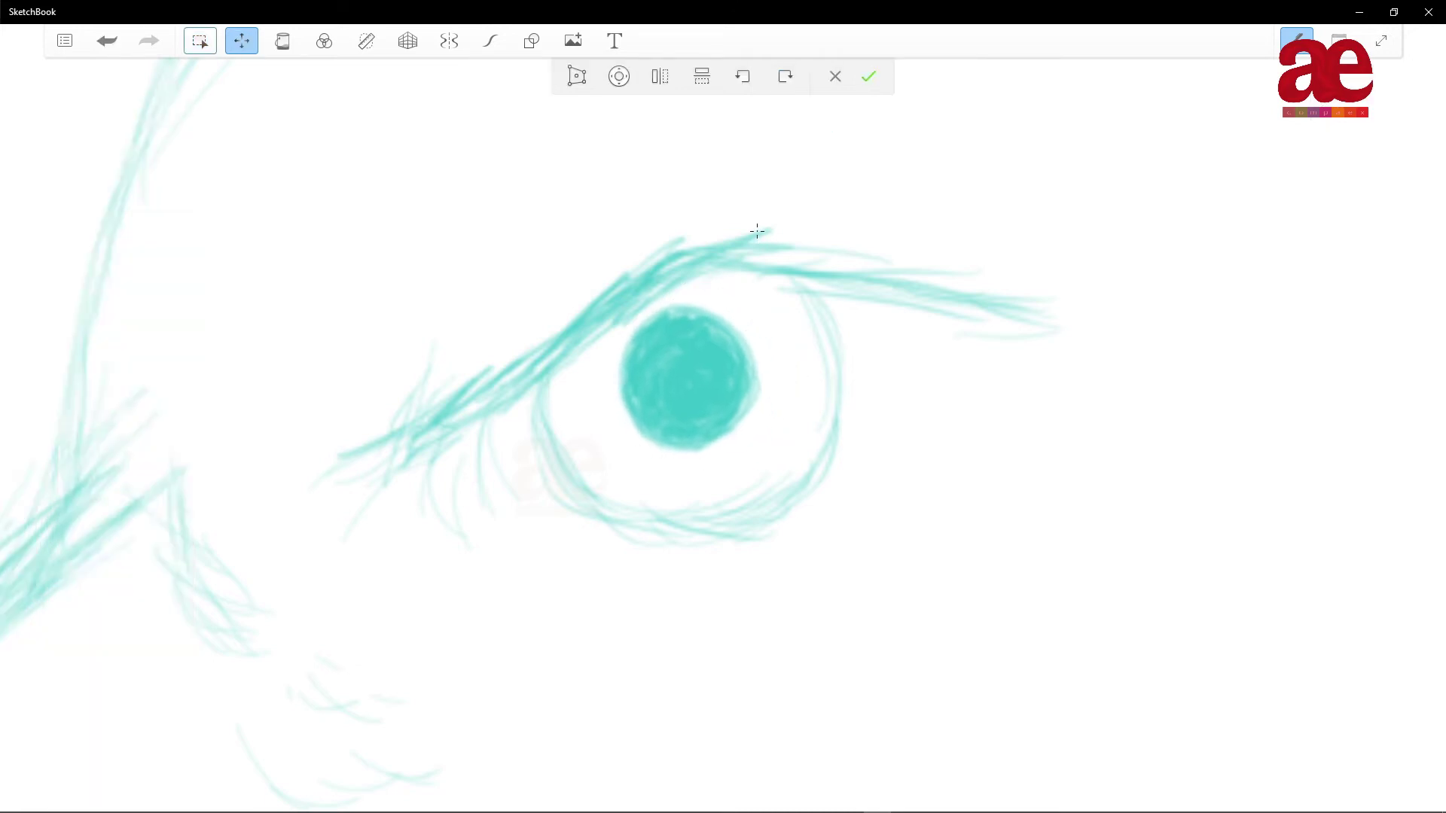
key(Return)
scroll(757, 231, down, 1)
scroll(757, 231, down, 2)
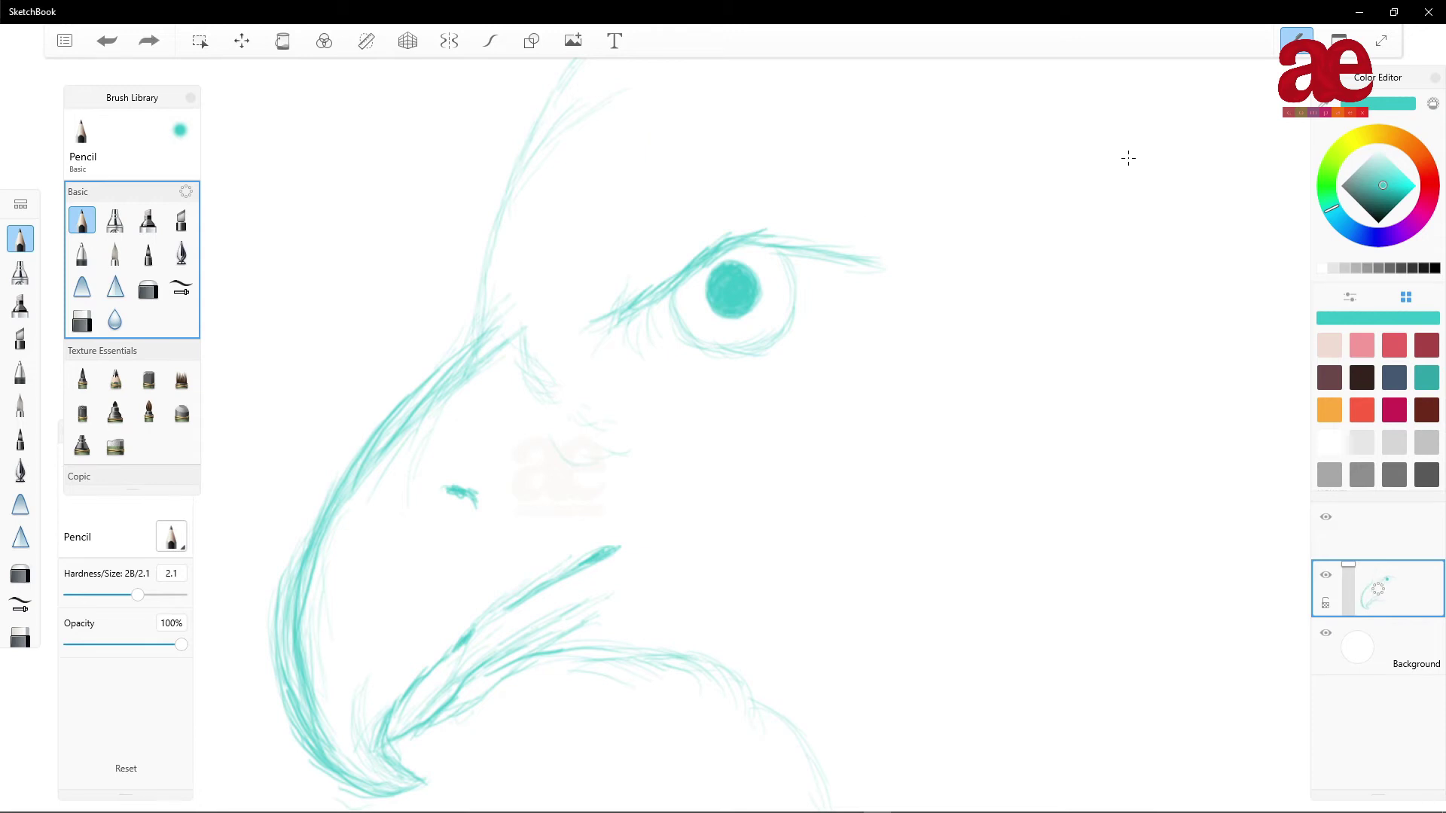
- Strengthen the forehead contour and thicken the beak's upper-left edge
mouse_move(490, 264)
mouse_down()
mouse_move(503, 173)
mouse_move(544, 74)
mouse_up()
mouse_move(508, 230)
mouse_down()
mouse_move(502, 292)
mouse_move(440, 368)
mouse_up()
drag(472, 312, 393, 434)
mouse_move(397, 413)
mouse_down()
mouse_move(379, 450)
mouse_move(332, 481)
mouse_up()
drag(477, 301, 391, 396)
drag(479, 298, 400, 401)
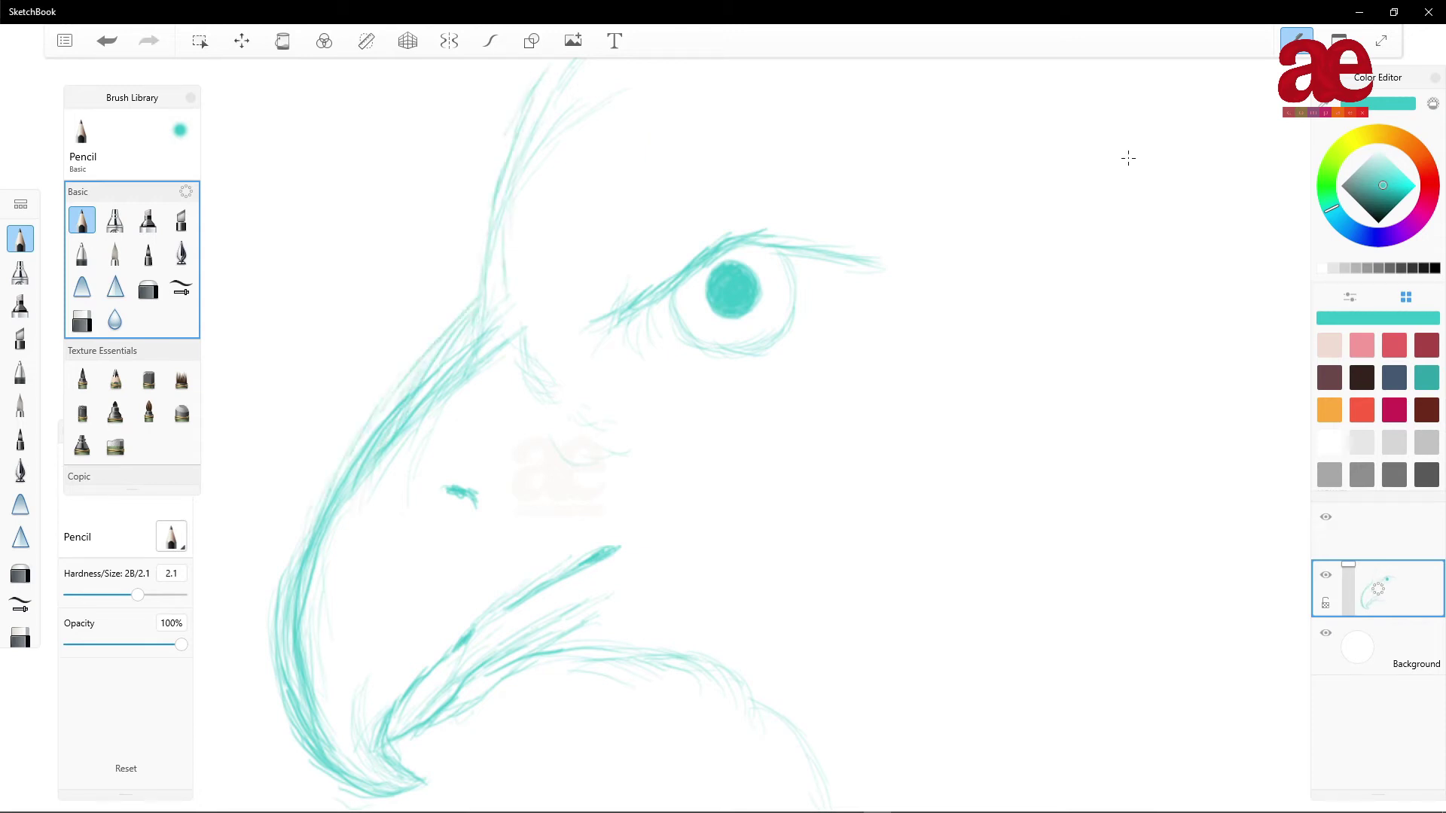
- Reinforce the lower jaw curve, mouth line and lower mandible, thickening the mouth tip
mouse_move(460, 700)
mouse_down()
mouse_move(644, 648)
mouse_move(798, 727)
mouse_up()
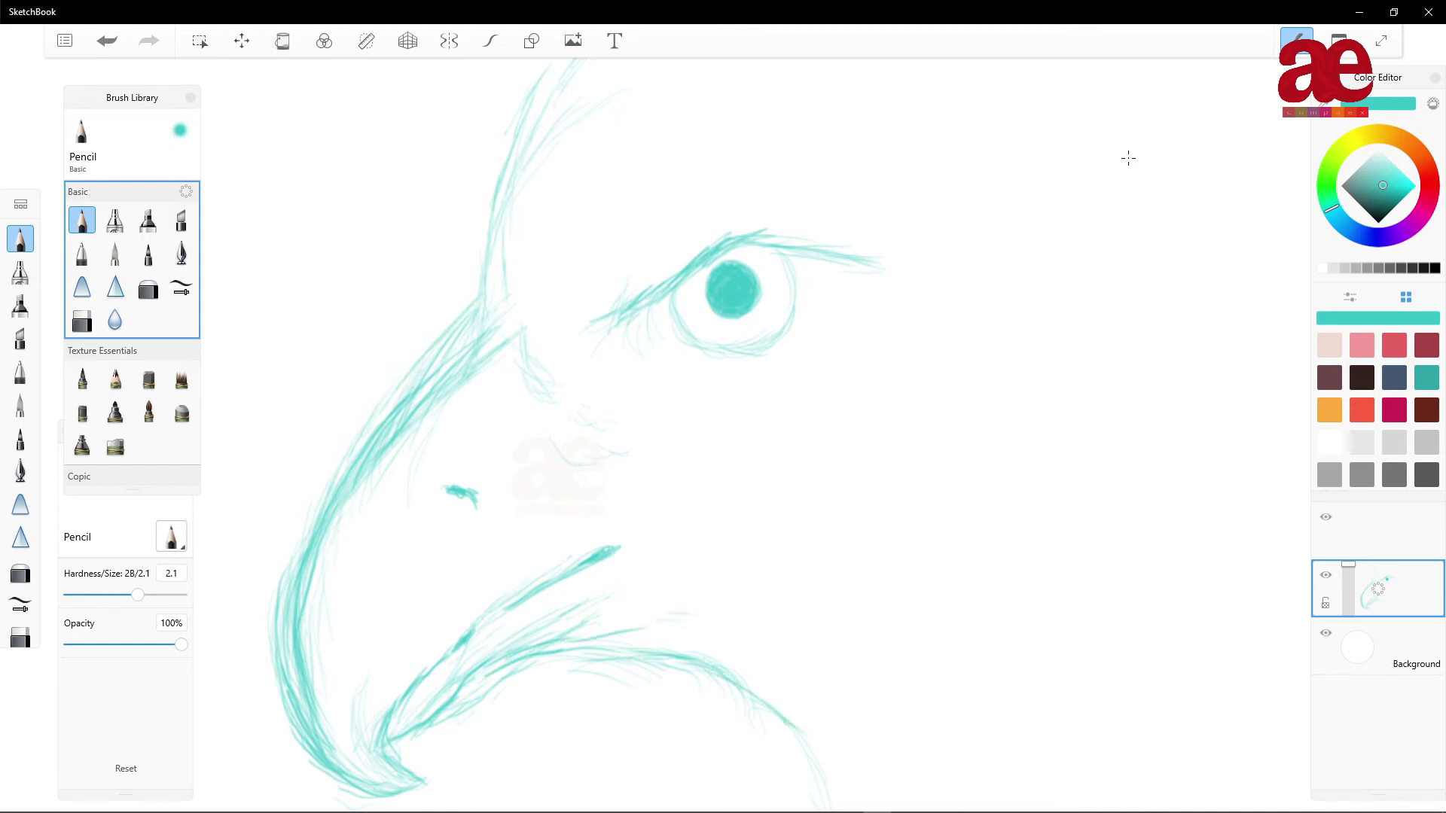
drag(651, 612, 707, 639)
drag(657, 527, 680, 502)
mouse_move(614, 547)
mouse_down()
mouse_move(680, 501)
mouse_move(558, 575)
mouse_up()
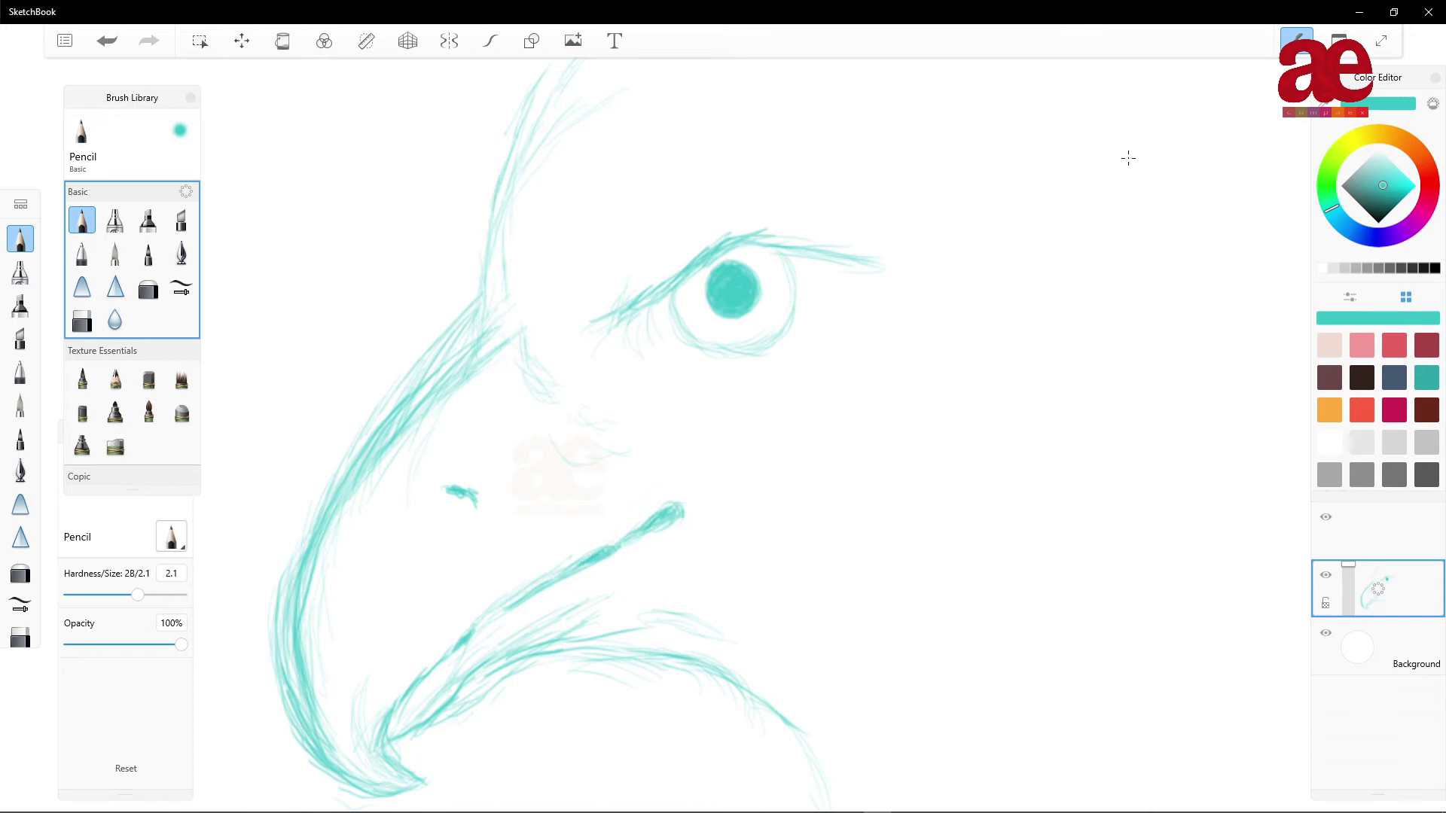
drag(456, 646, 527, 599)
drag(640, 476, 745, 473)
drag(678, 511, 696, 494)
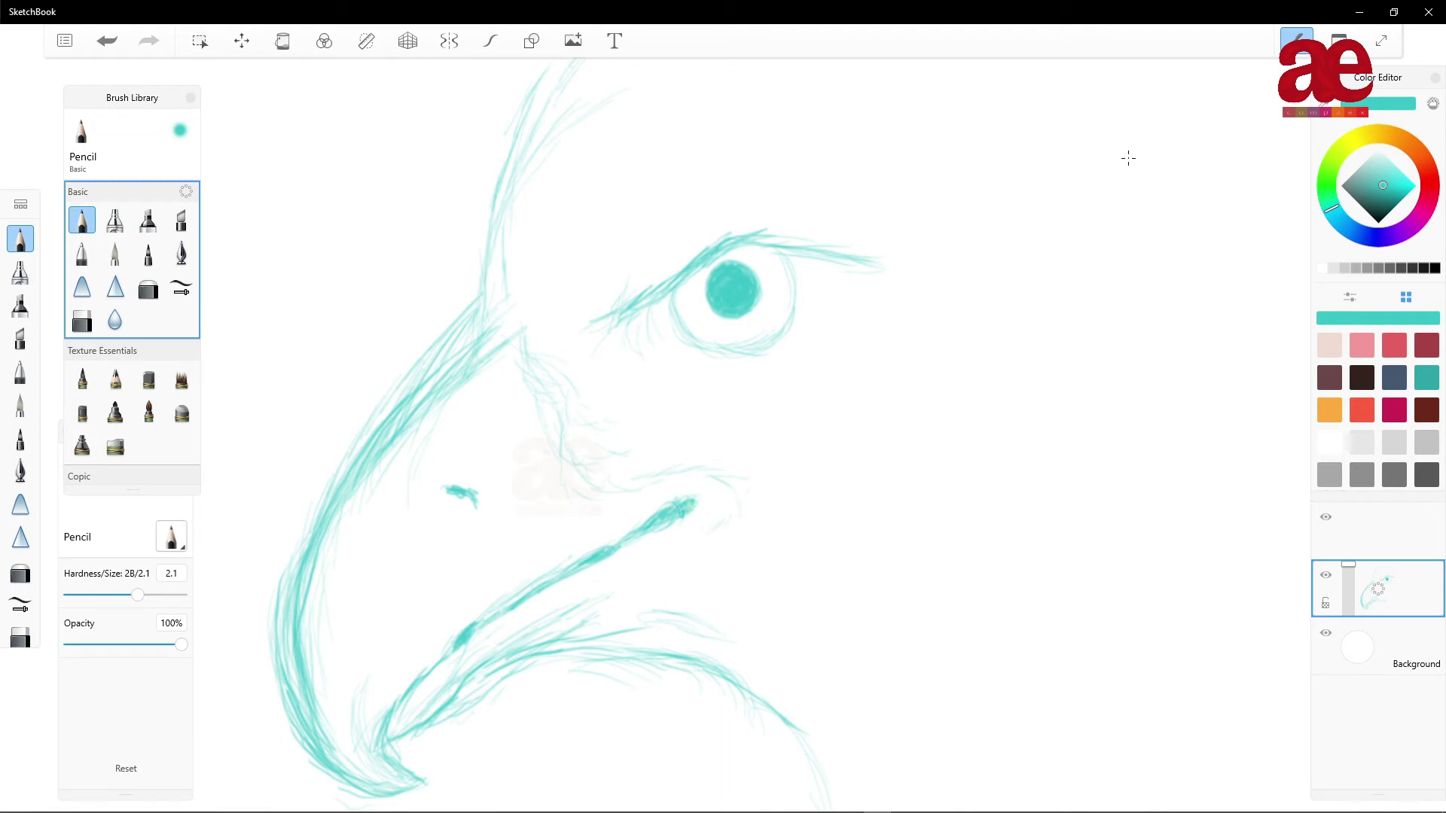
- Add faint lines past the mouth corner, a V mark left of the eye, and erase the brow's right end
drag(659, 560, 813, 556)
drag(637, 590, 806, 593)
drag(694, 535, 779, 515)
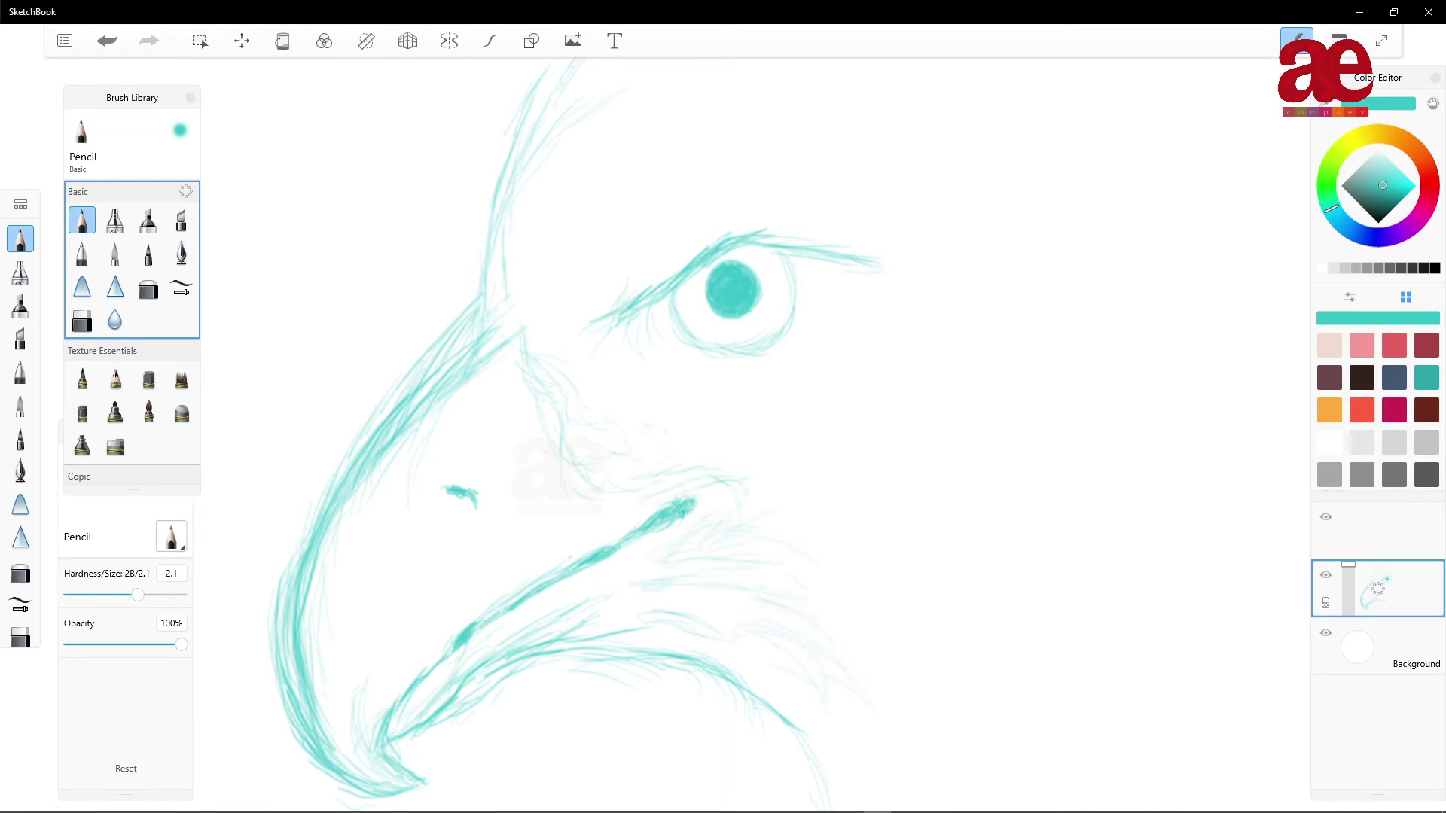
drag(536, 255, 551, 282)
key(e)
mouse_move(877, 263)
mouse_down()
mouse_move(795, 247)
mouse_move(892, 247)
mouse_move(791, 341)
mouse_up()
key(e)
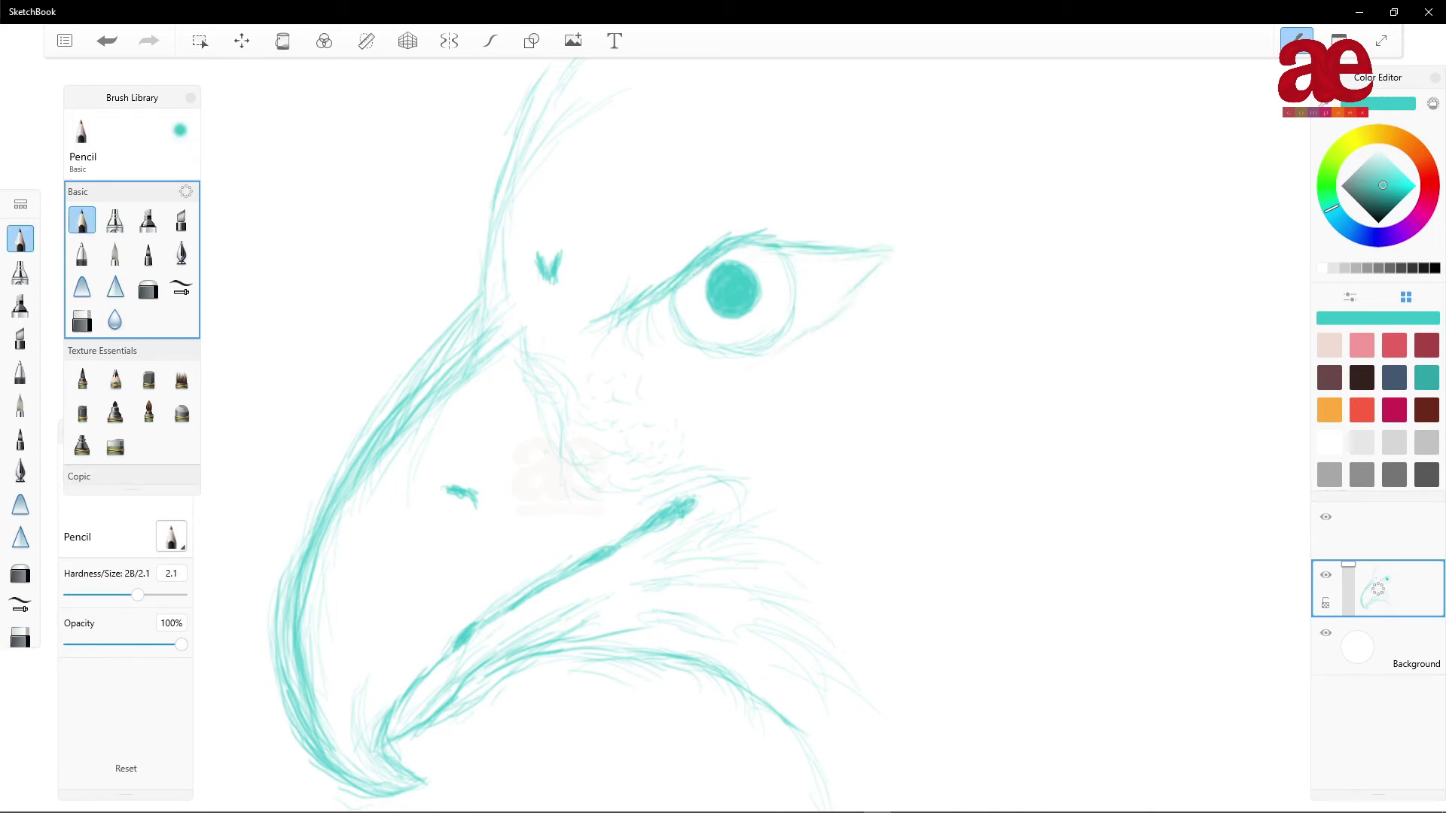
- Darken the eyelids, shade the eye's right corner, and hatch the head's left contour
mouse_move(660, 305)
mouse_down()
mouse_move(663, 351)
mouse_move(800, 343)
mouse_move(876, 255)
mouse_move(659, 294)
mouse_up()
drag(671, 290, 716, 253)
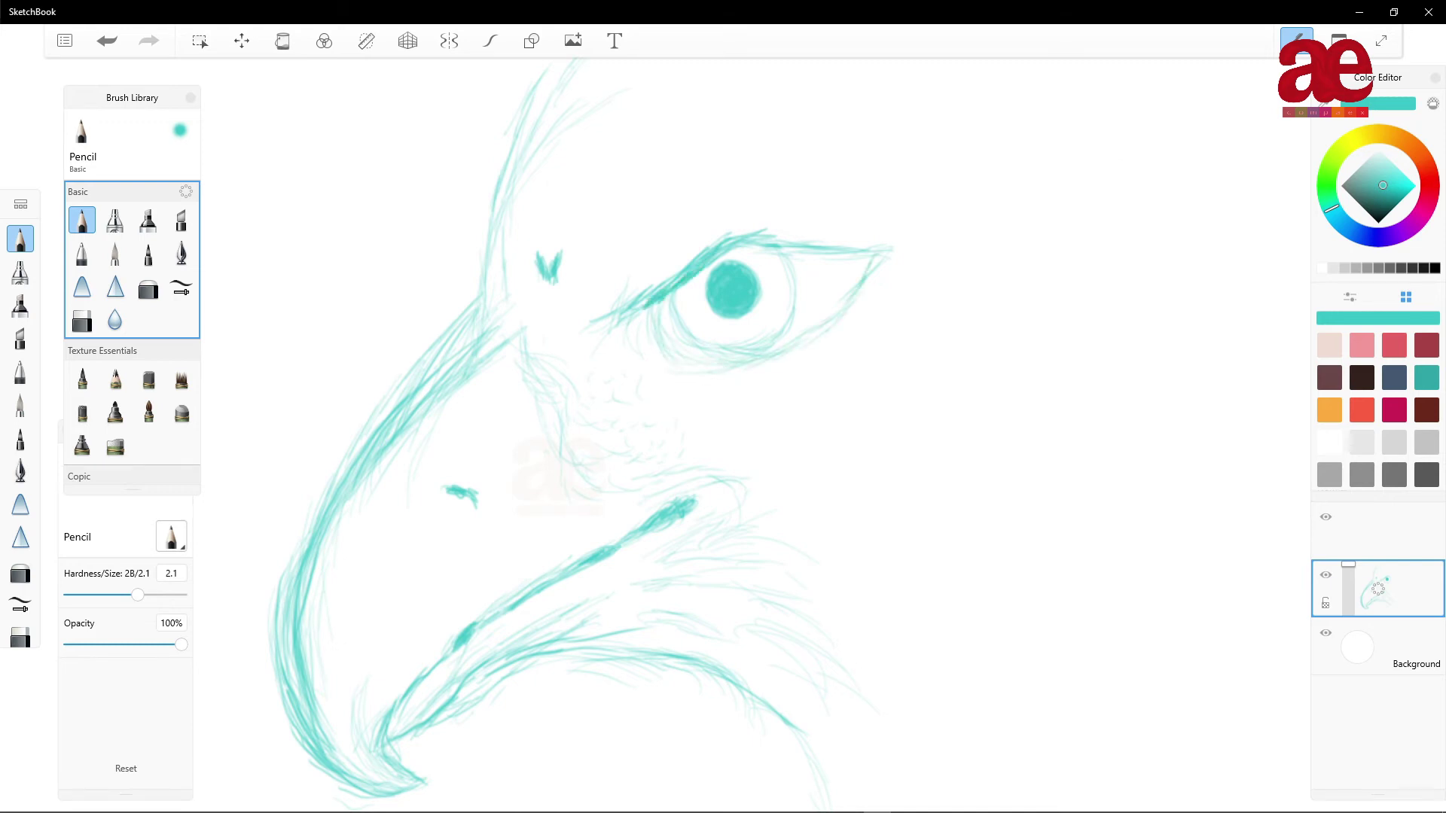
drag(793, 330, 840, 303)
mouse_move(768, 240)
mouse_down()
mouse_move(851, 284)
mouse_move(833, 300)
mouse_move(815, 275)
mouse_move(822, 311)
mouse_move(799, 326)
mouse_up()
drag(818, 271, 811, 292)
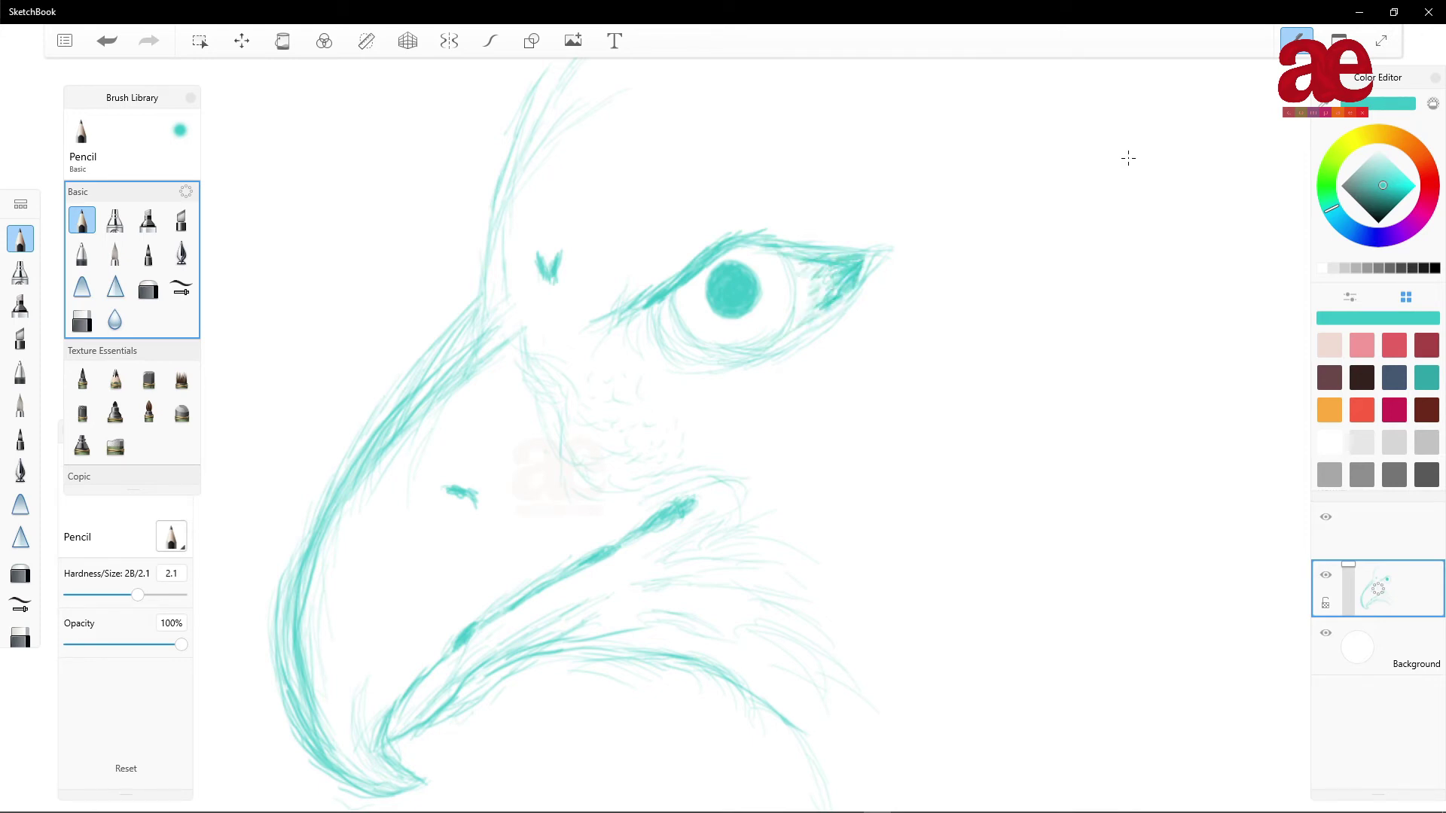
mouse_move(678, 307)
mouse_down()
mouse_move(796, 263)
mouse_move(772, 332)
mouse_up()
drag(480, 244, 503, 130)
- Hatch feather strokes along the head's left contour and across the upper crown
drag(490, 220, 507, 160)
drag(511, 173, 541, 83)
drag(517, 235, 530, 177)
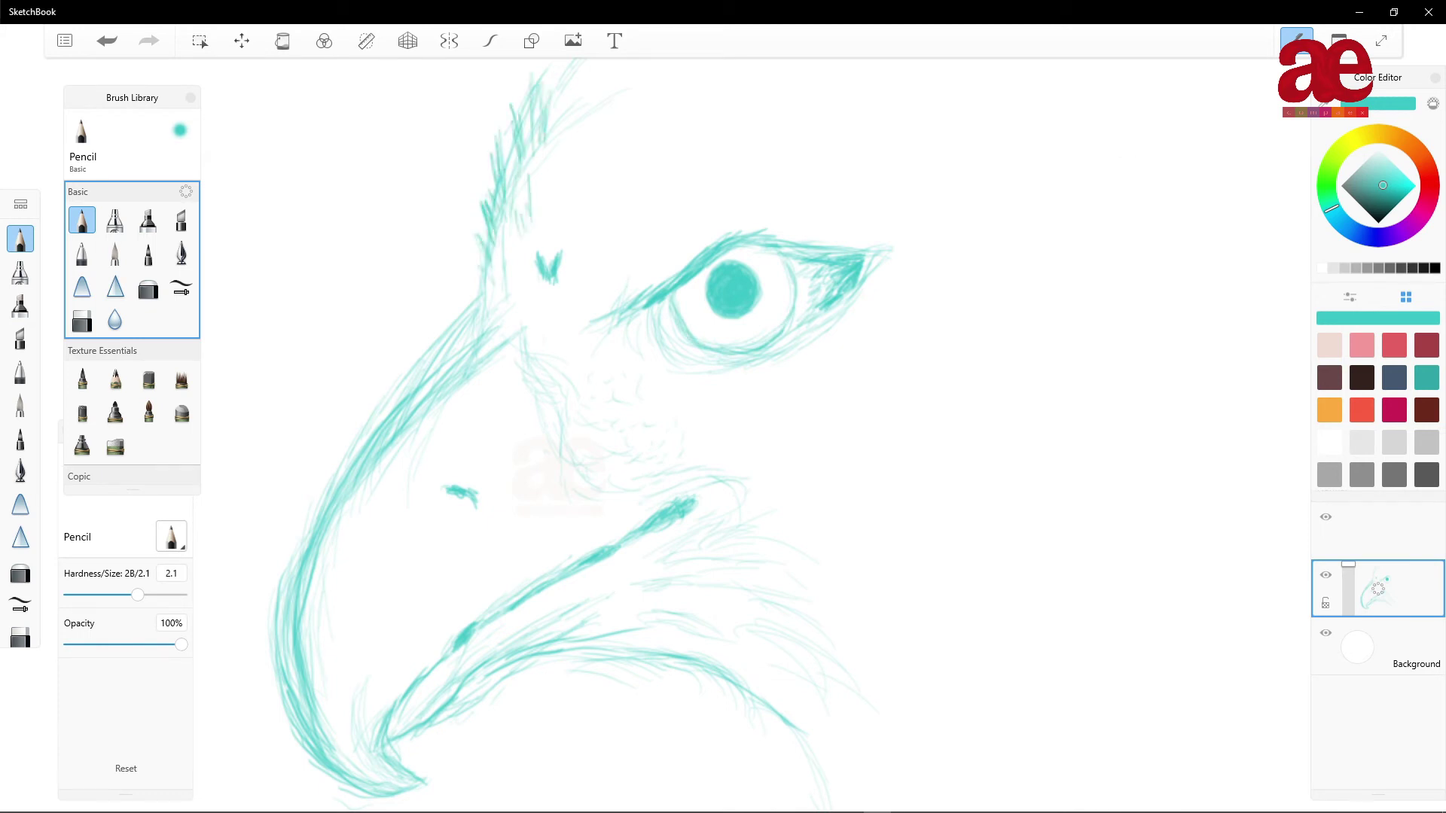
mouse_move(507, 290)
mouse_down()
mouse_move(531, 220)
mouse_move(580, 162)
mouse_up()
mouse_move(561, 251)
mouse_down()
mouse_move(544, 189)
mouse_move(610, 142)
mouse_up()
drag(592, 200, 611, 147)
drag(557, 194, 569, 155)
drag(535, 215, 525, 164)
drag(602, 247, 574, 217)
drag(580, 324, 564, 272)
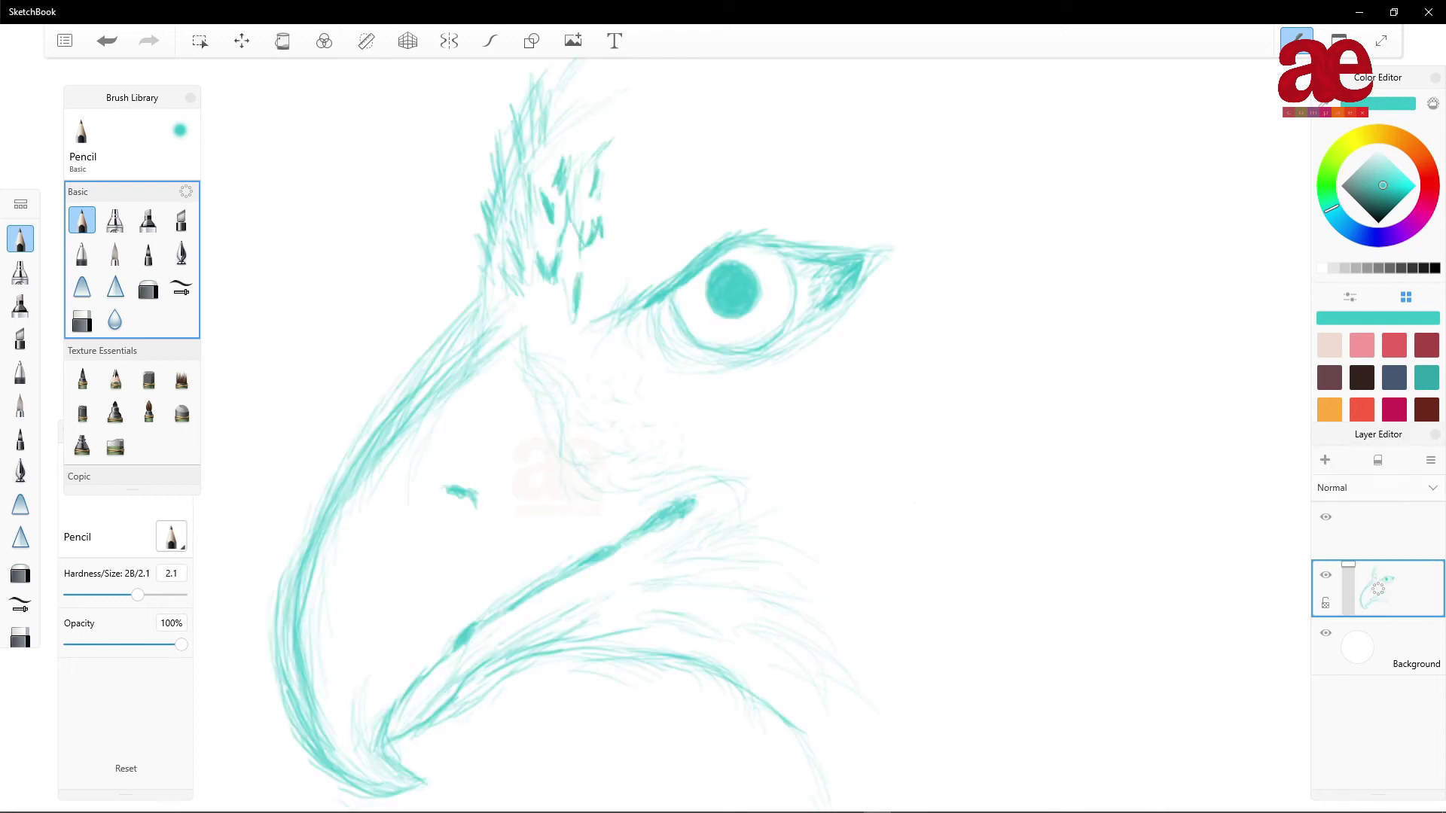
drag(527, 326, 520, 286)
mouse_move(564, 136)
mouse_down()
mouse_move(591, 87)
mouse_move(573, 92)
mouse_up()
- Spread more short feather strokes across the crown toward the eye
drag(536, 177, 561, 137)
drag(641, 226, 678, 194)
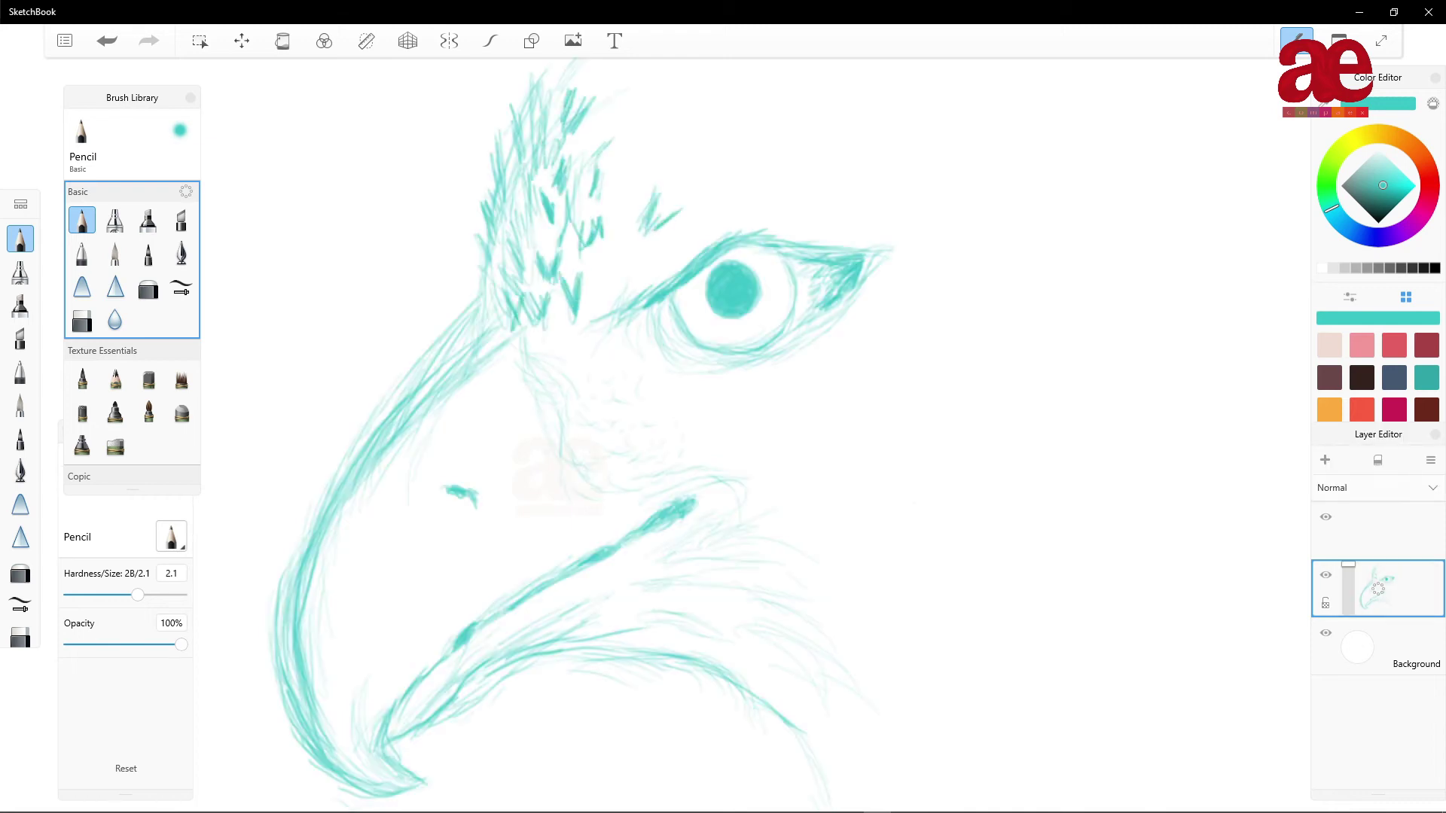
drag(614, 268, 642, 211)
mouse_move(588, 298)
mouse_down()
mouse_move(637, 249)
mouse_move(611, 262)
mouse_up()
drag(610, 224, 638, 183)
drag(520, 251, 547, 201)
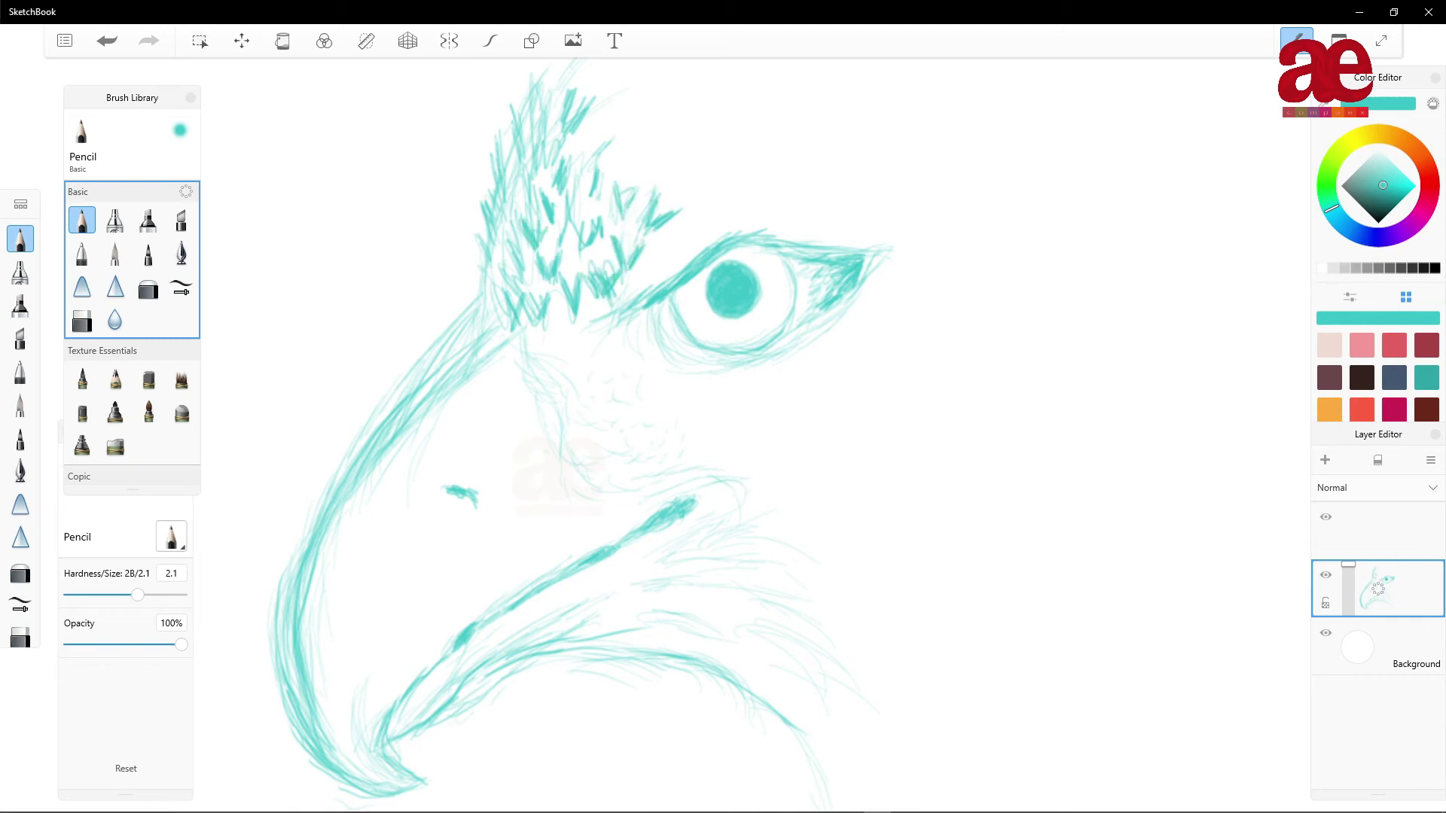
drag(569, 267, 599, 203)
drag(644, 290, 674, 232)
mouse_move(649, 157)
mouse_down()
mouse_move(646, 114)
mouse_move(654, 123)
mouse_move(629, 120)
mouse_up()
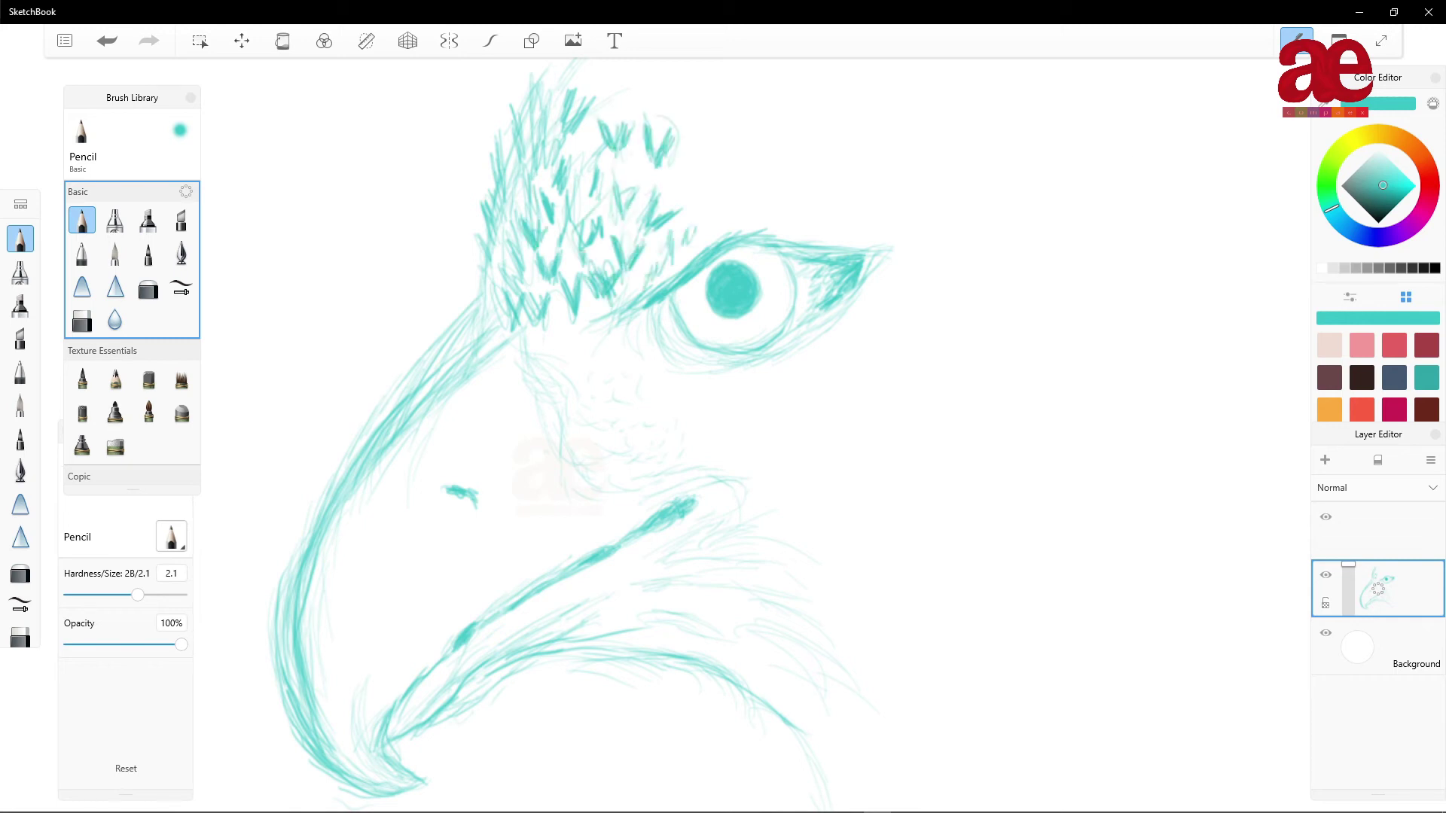
drag(632, 181, 647, 151)
- Shift the drawing down-left with Move/Rotate/Scale and add another crown feather stroke
key(ctrl+t)
key(Return)
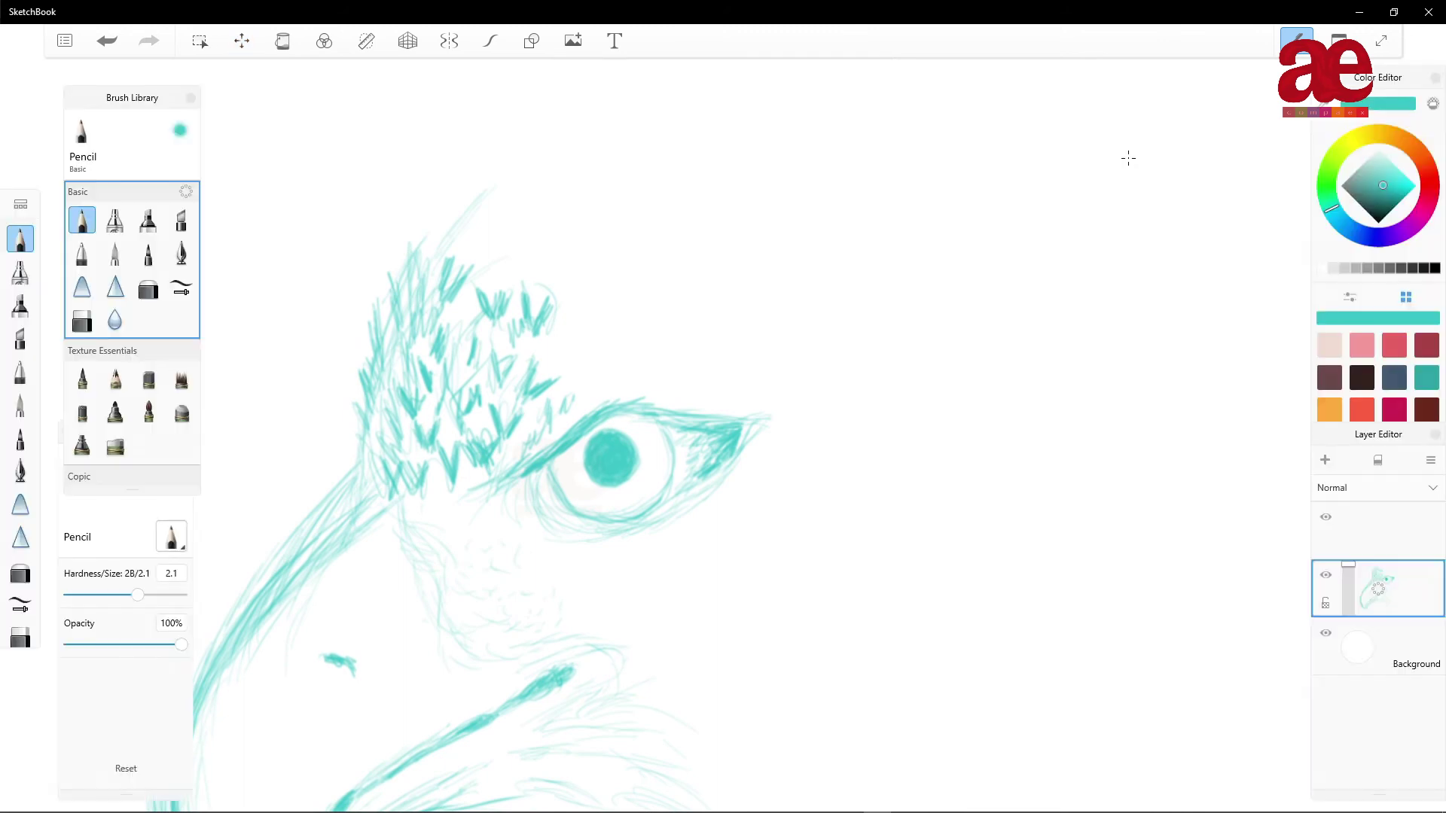
drag(540, 252, 544, 213)
- Add crown strokes, try a zigzag with the Speckled brush, undo it, and return to Pencil Pal
drag(497, 254, 503, 238)
drag(505, 260, 516, 229)
mouse_move(601, 213)
mouse_down()
mouse_move(635, 264)
mouse_move(625, 292)
mouse_up()
click(182, 379)
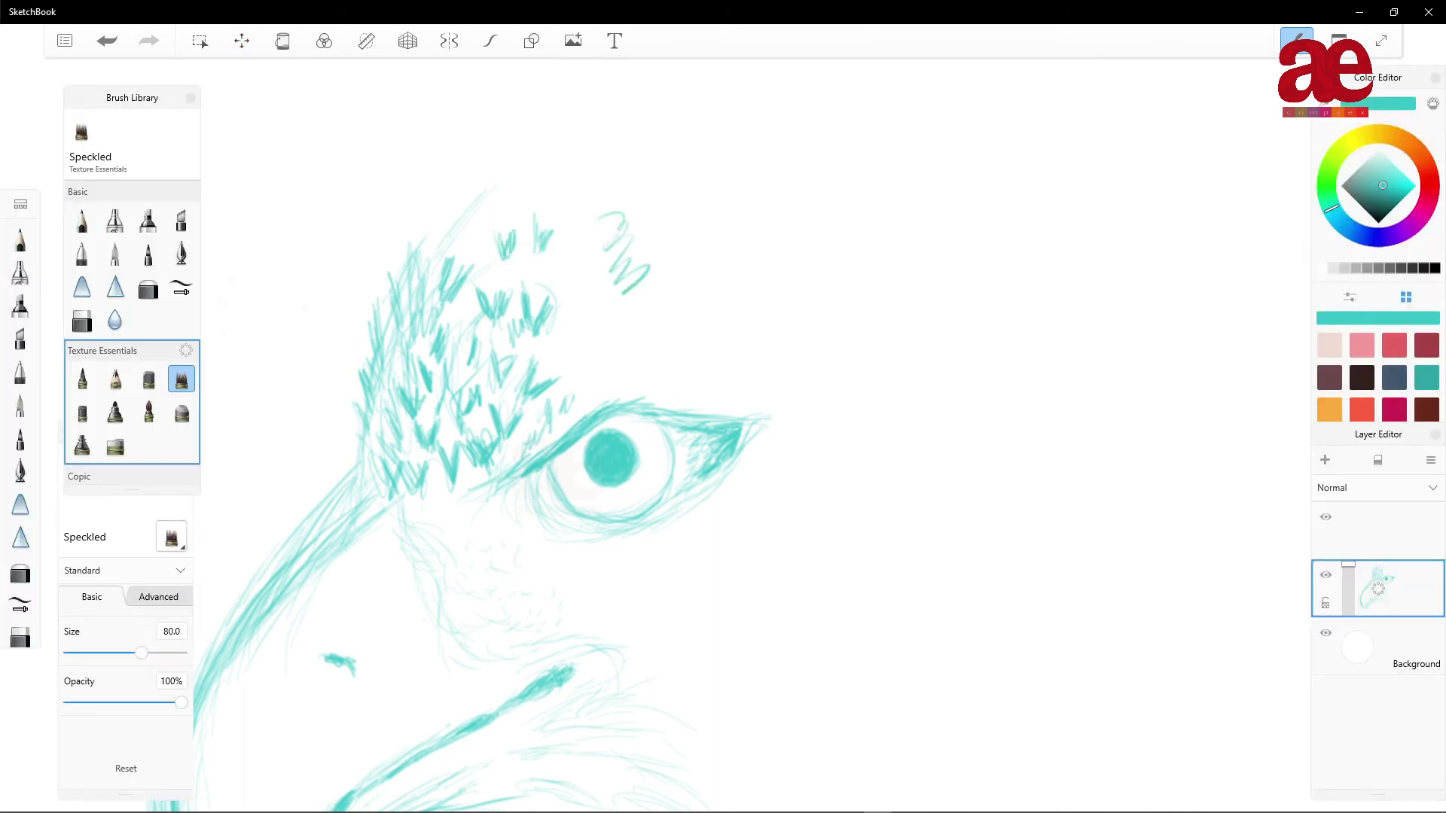
key(ctrl+z)
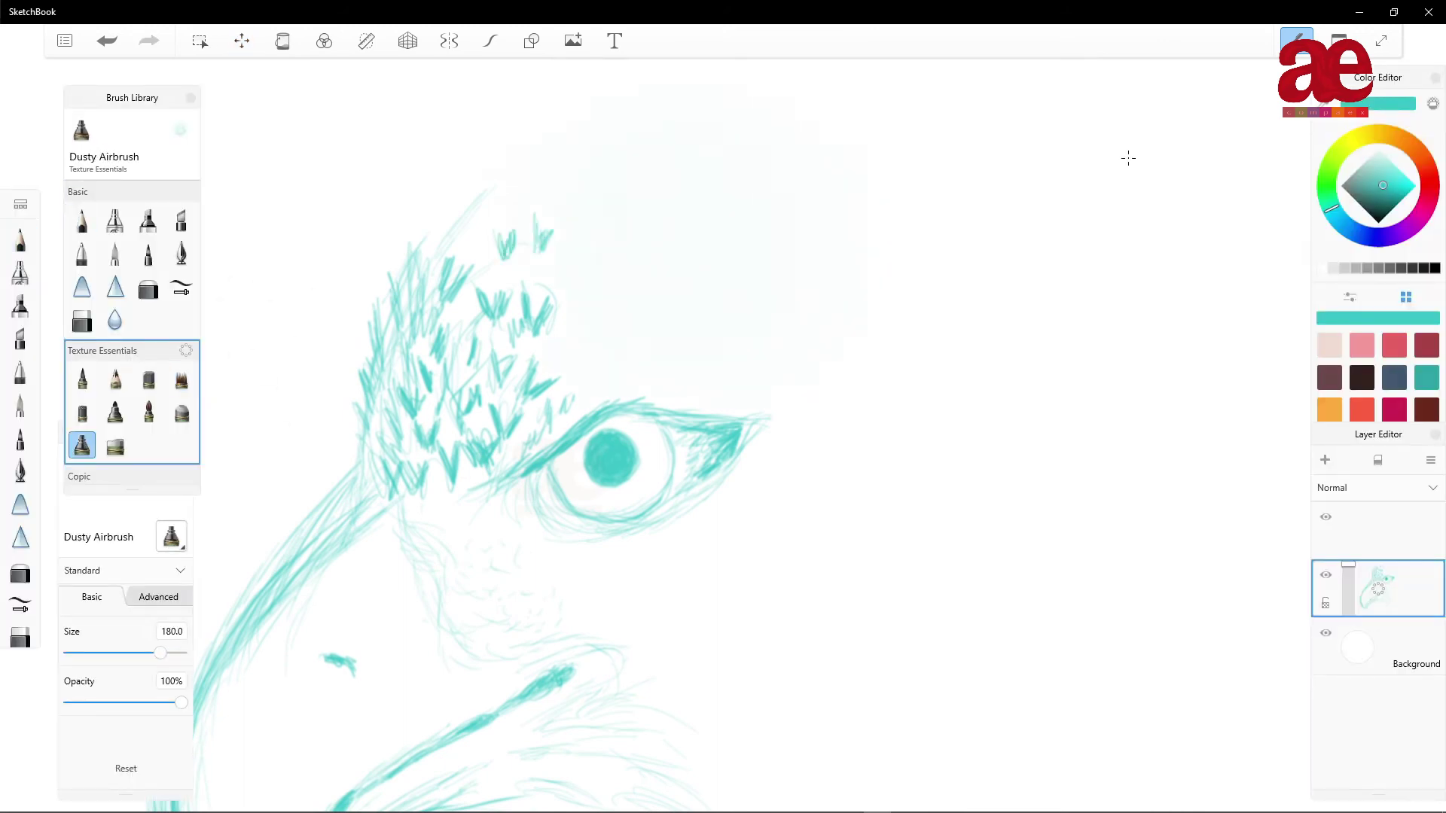
click(116, 379)
drag(399, 177, 382, 205)
key(ctrl+z)
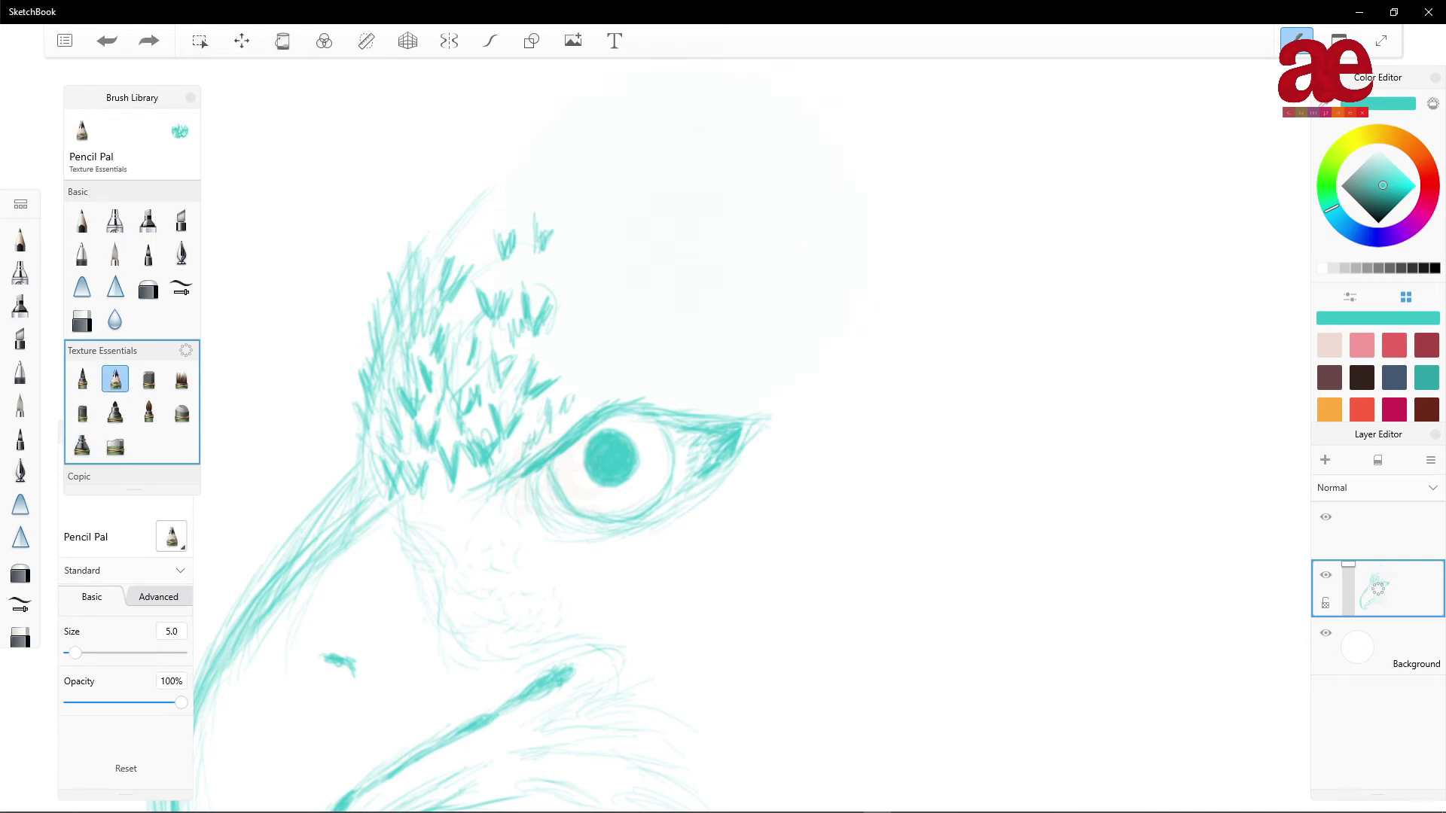
- Draw short feather chevrons across the crown and near the eye
drag(505, 211, 506, 239)
drag(473, 187, 454, 227)
drag(458, 236, 427, 277)
drag(433, 215, 410, 279)
drag(494, 572, 476, 603)
drag(591, 328, 618, 339)
drag(561, 341, 554, 388)
drag(471, 294, 455, 351)
- Pack the brow and crest above the eye with short pencil feather strokes
mouse_move(569, 433)
mouse_down()
mouse_move(621, 373)
mouse_move(746, 410)
mouse_up()
drag(538, 339, 527, 437)
drag(561, 308, 504, 366)
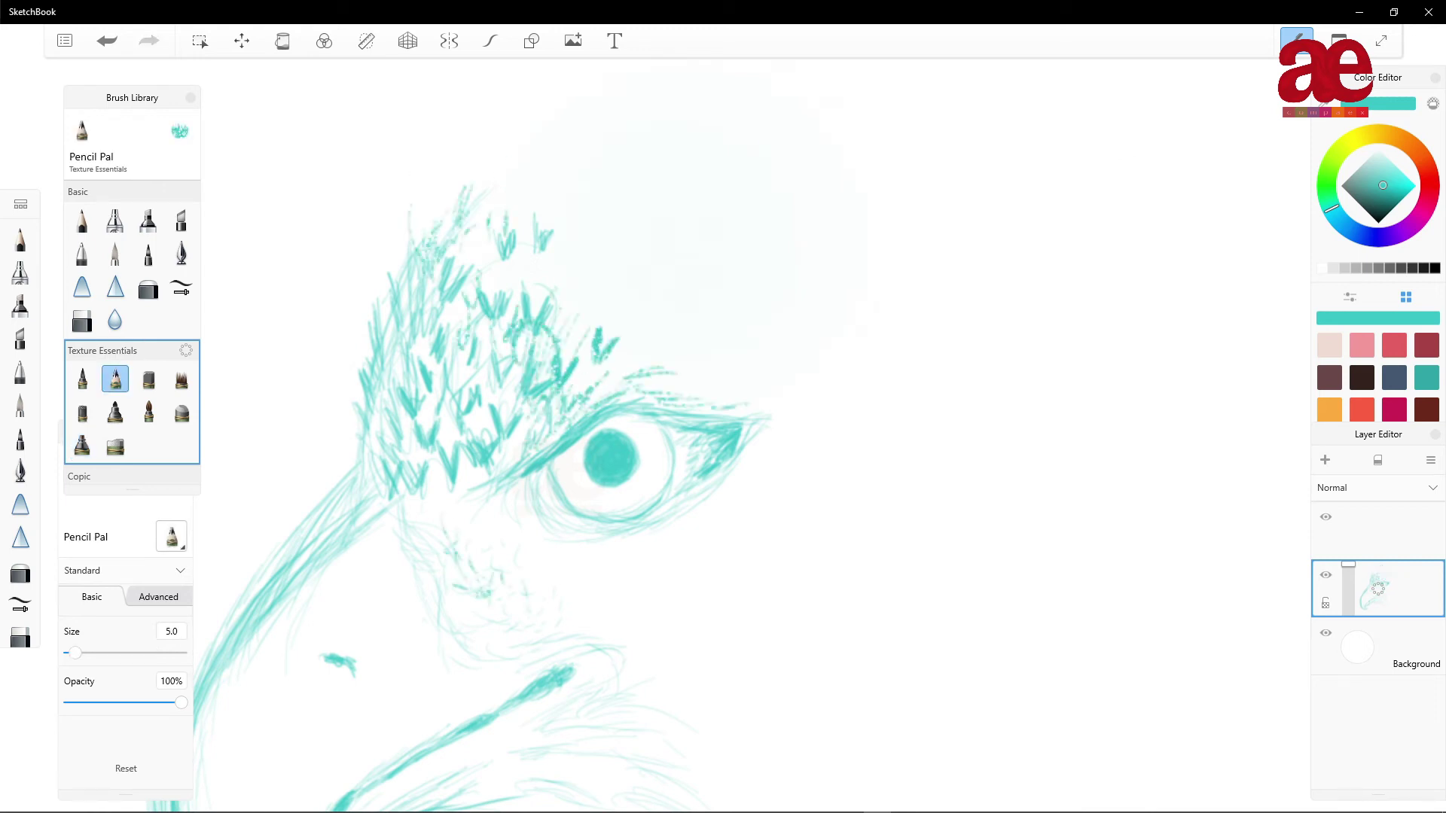
drag(520, 264, 501, 343)
drag(388, 260, 369, 399)
drag(406, 234, 399, 369)
drag(466, 202, 444, 253)
drag(561, 264, 548, 290)
drag(602, 297, 580, 354)
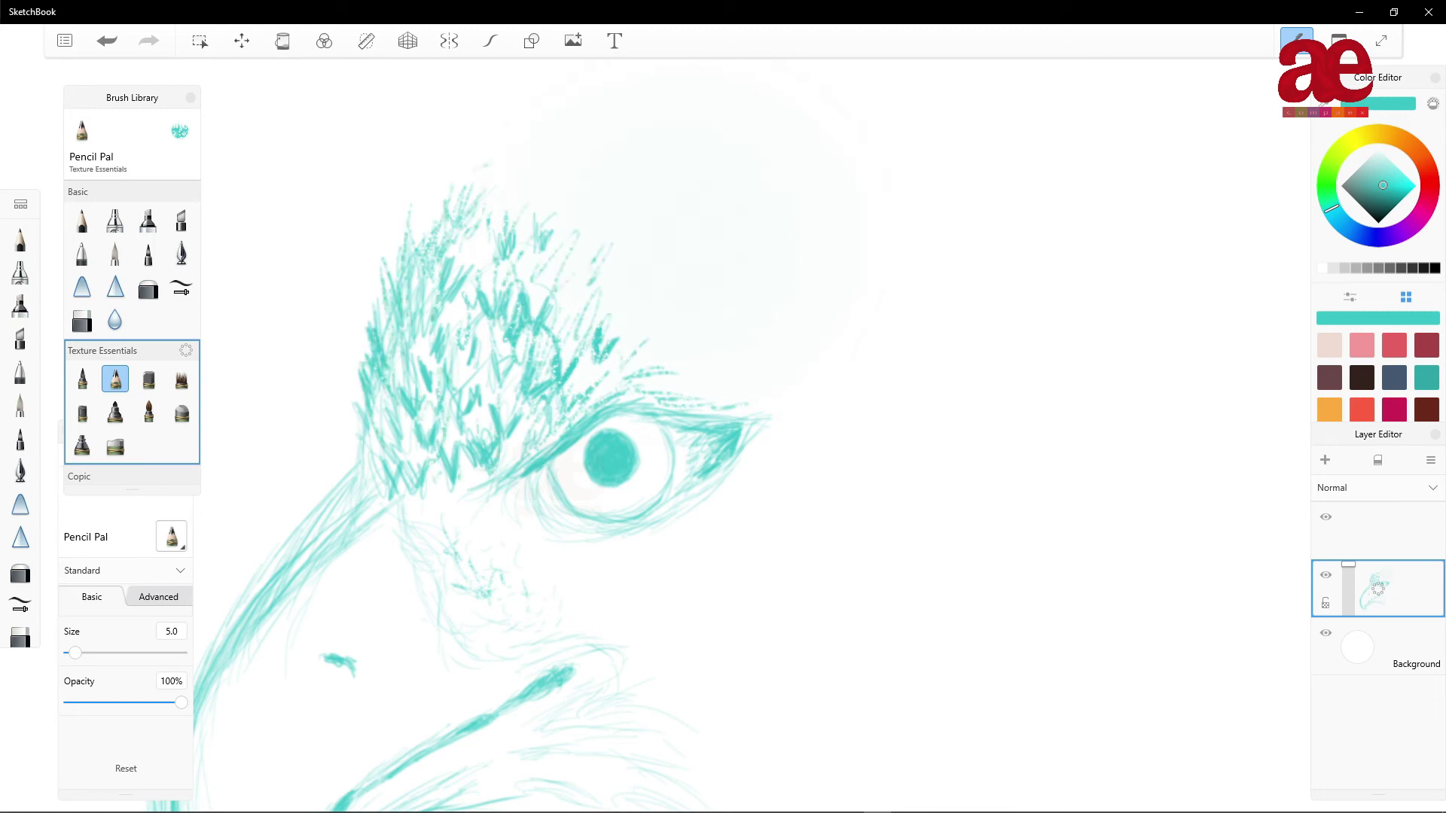
drag(640, 279, 606, 335)
drag(636, 350, 610, 388)
- Lengthen and thicken the lower beak band with additional hatching strokes
drag(347, 494, 298, 568)
drag(331, 522, 272, 591)
drag(300, 661, 377, 675)
drag(542, 688, 421, 763)
drag(580, 663, 506, 718)
click(242, 41)
- Shift the drawing up and right, then add textured feather strokes along the neck curve
drag(611, 457, 735, 235)
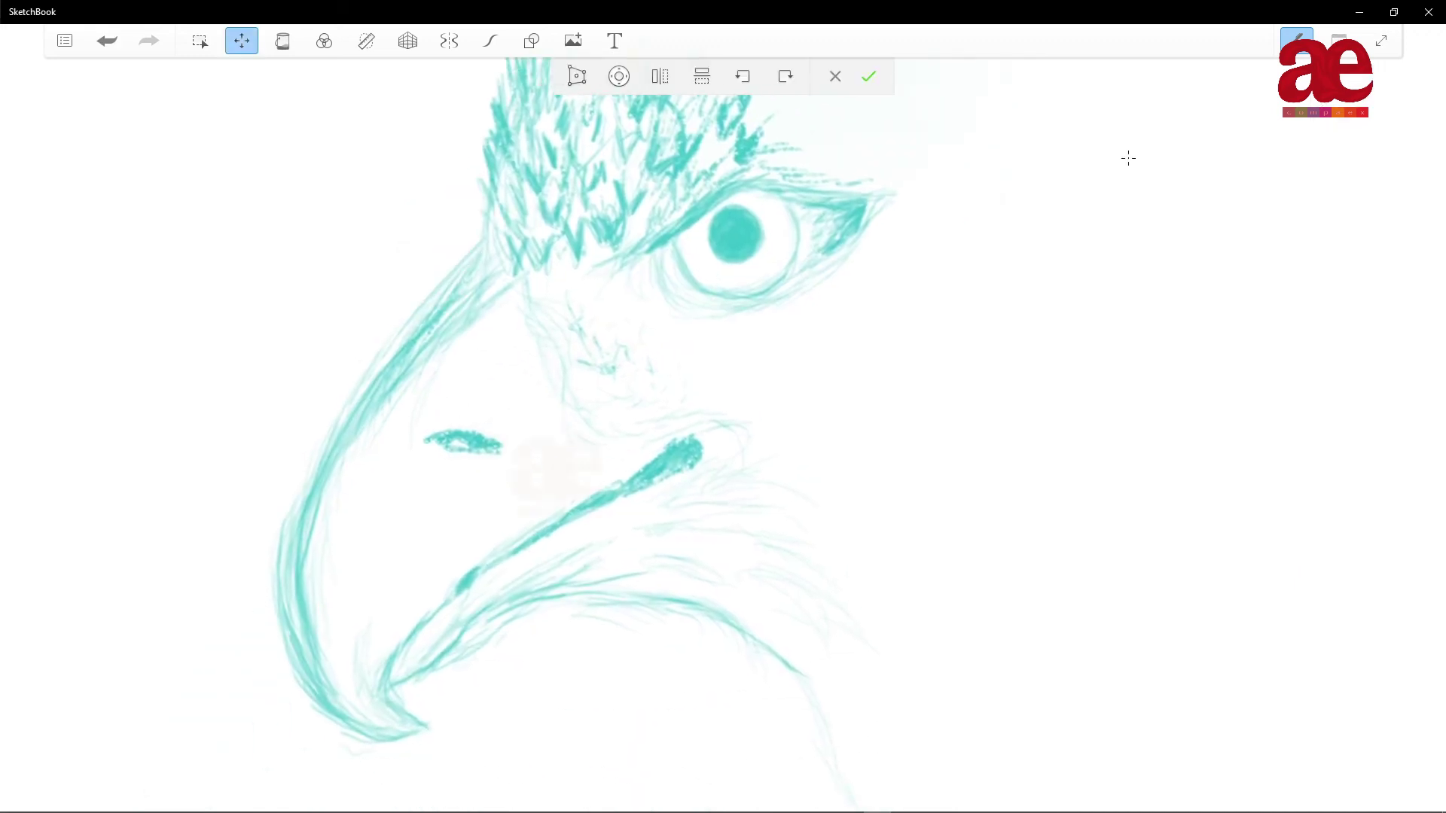
key(Return)
drag(727, 612, 822, 729)
drag(637, 570, 779, 647)
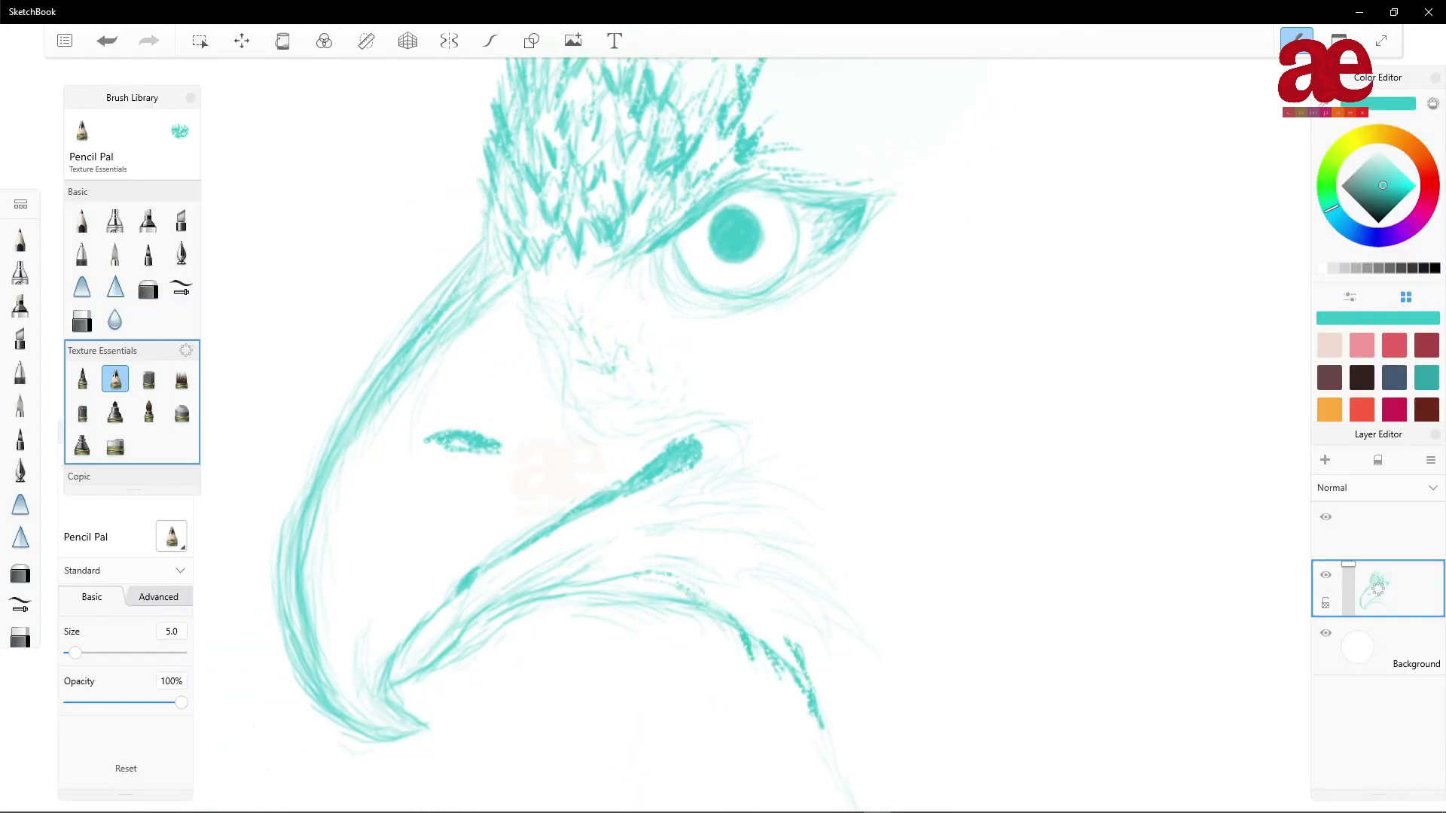
drag(649, 593, 711, 627)
drag(716, 546, 749, 573)
drag(757, 535, 837, 676)
drag(800, 589, 833, 627)
drag(855, 673, 849, 742)
- Add a feather stroke beside the beak and thicken the beak's outer curve with textured strokes
drag(738, 486, 795, 520)
drag(605, 556, 657, 509)
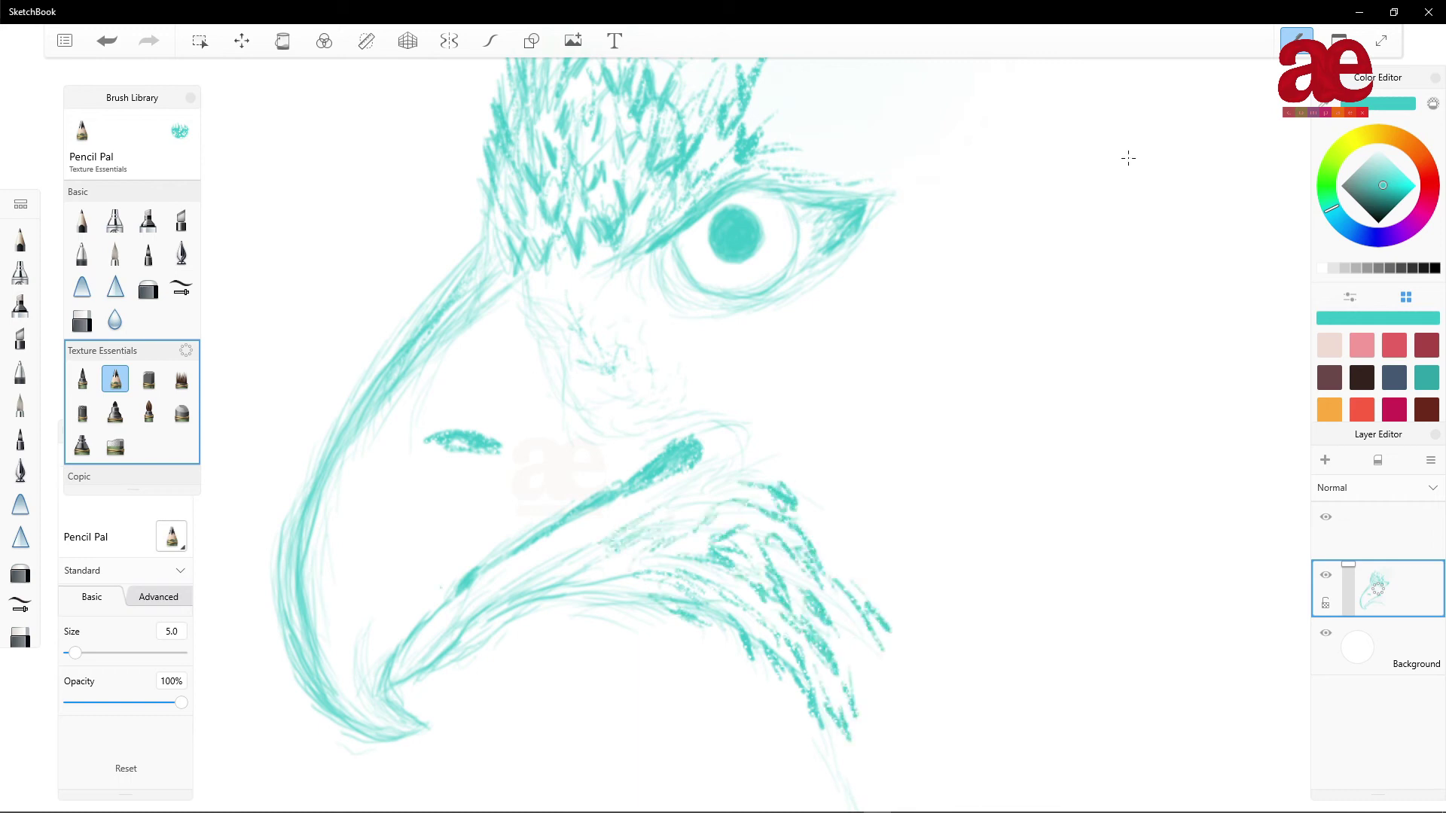
drag(331, 434, 290, 524)
drag(369, 373, 339, 422)
drag(342, 617, 377, 719)
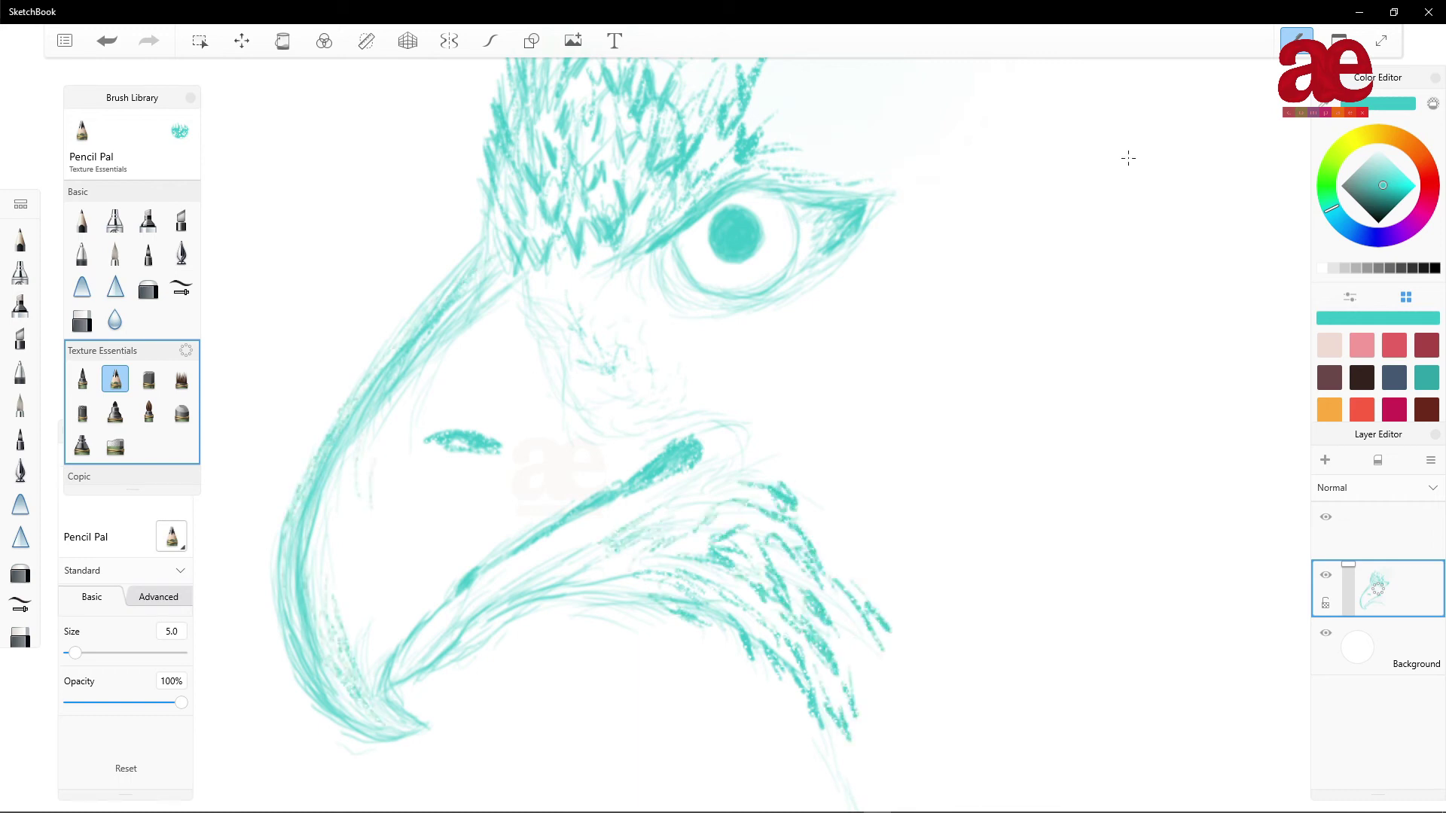
mouse_move(316, 546)
mouse_down()
mouse_move(362, 715)
mouse_move(324, 636)
mouse_move(354, 666)
mouse_up()
- Hatch the lower beak curve, darken its middle band and stroke along the lower band
drag(350, 606, 376, 693)
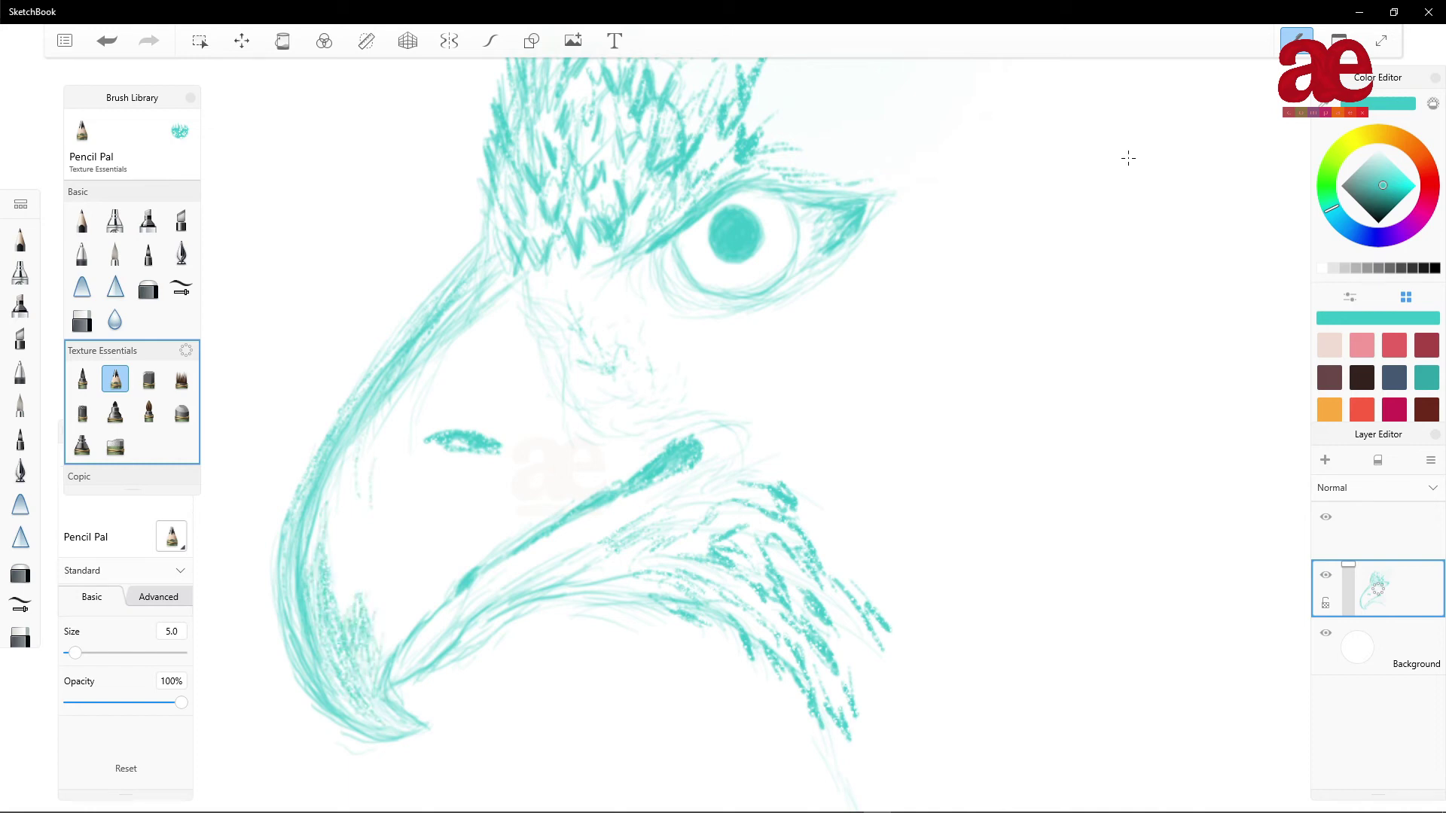
drag(354, 471, 324, 550)
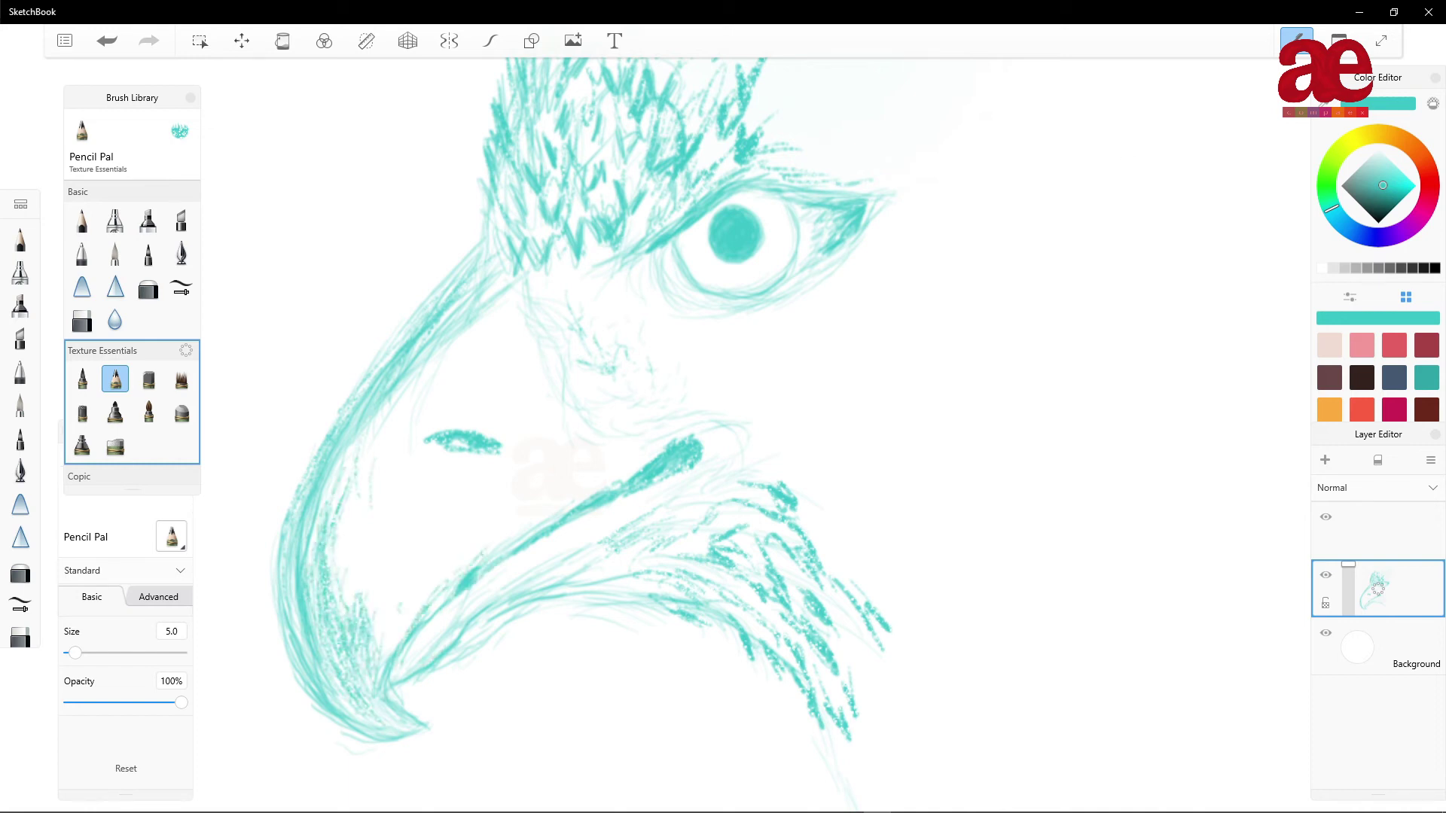
drag(482, 567, 561, 530)
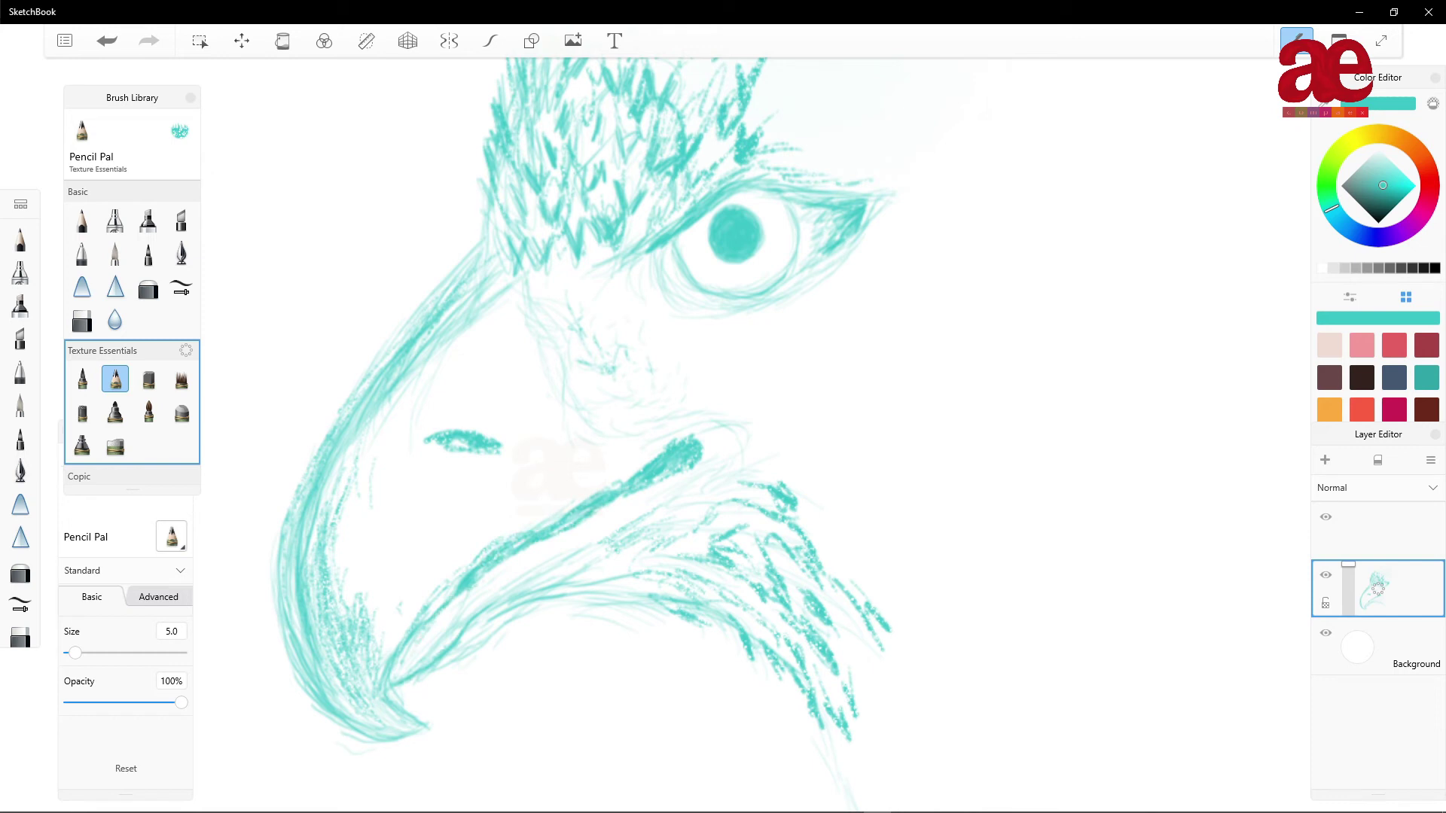
mouse_move(422, 671)
mouse_down()
mouse_move(501, 602)
mouse_move(678, 576)
mouse_up()
- Reinforce the outer curve near the beak tip and thicken the tip and lower band
mouse_move(384, 742)
mouse_down()
mouse_move(293, 682)
mouse_move(279, 569)
mouse_up()
drag(281, 640, 298, 505)
mouse_move(443, 719)
mouse_down()
mouse_move(390, 747)
mouse_move(381, 670)
mouse_move(442, 604)
mouse_up()
drag(618, 559, 656, 544)
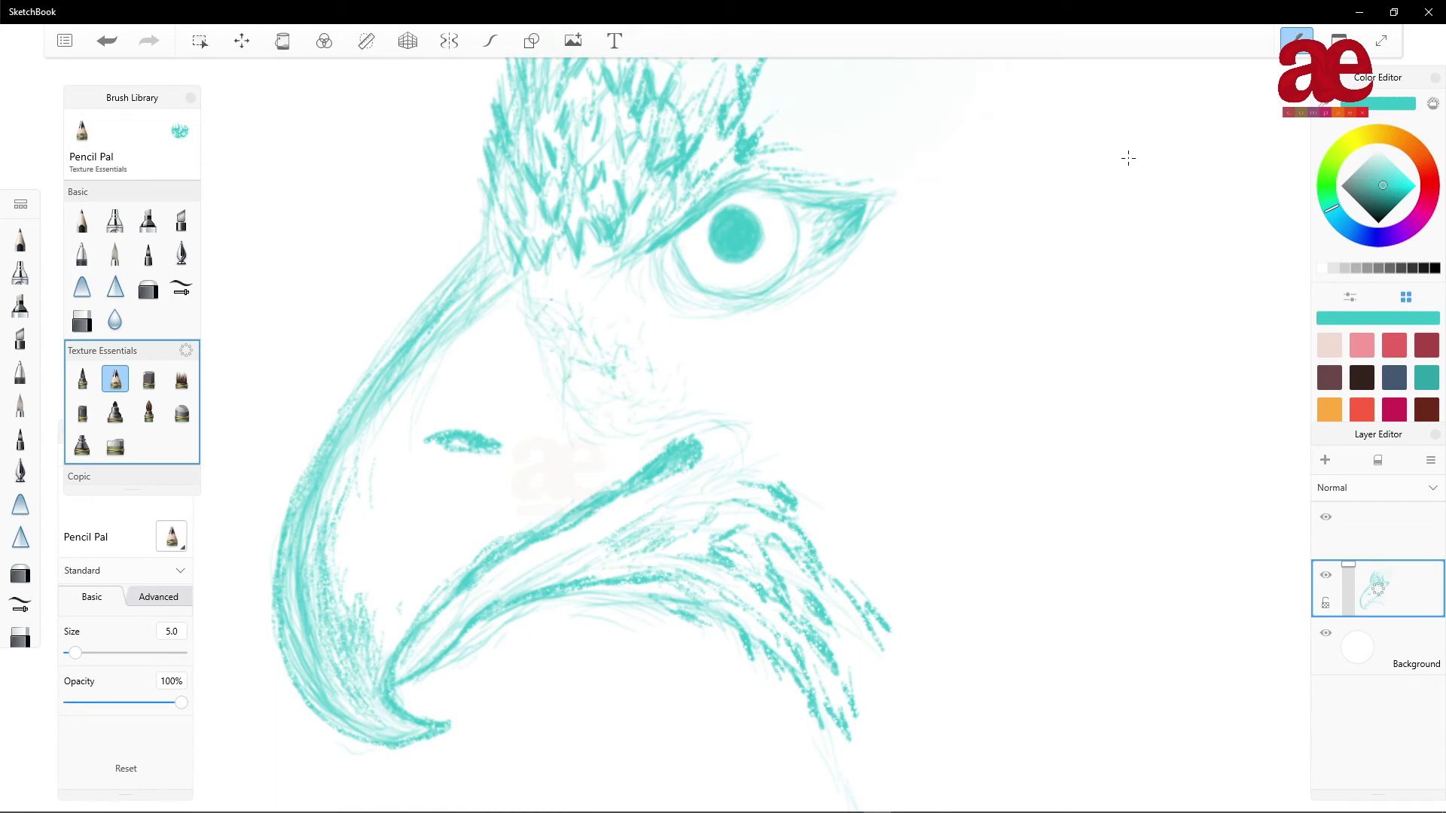
drag(663, 433, 735, 448)
- Hatch fine feather strokes across the area below the eye
drag(764, 370, 672, 397)
drag(697, 340, 650, 344)
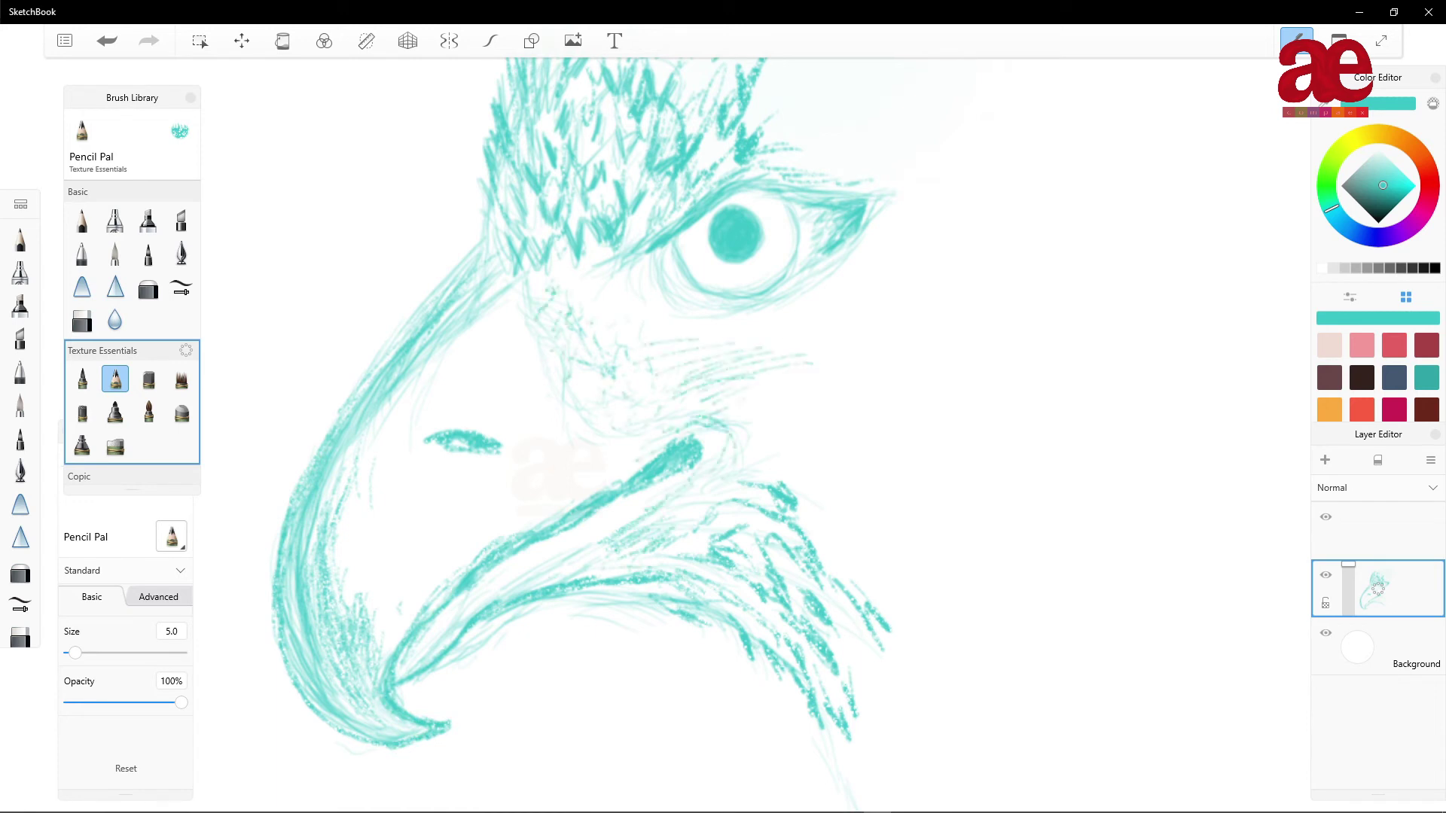
drag(787, 331, 640, 340)
drag(637, 299, 589, 317)
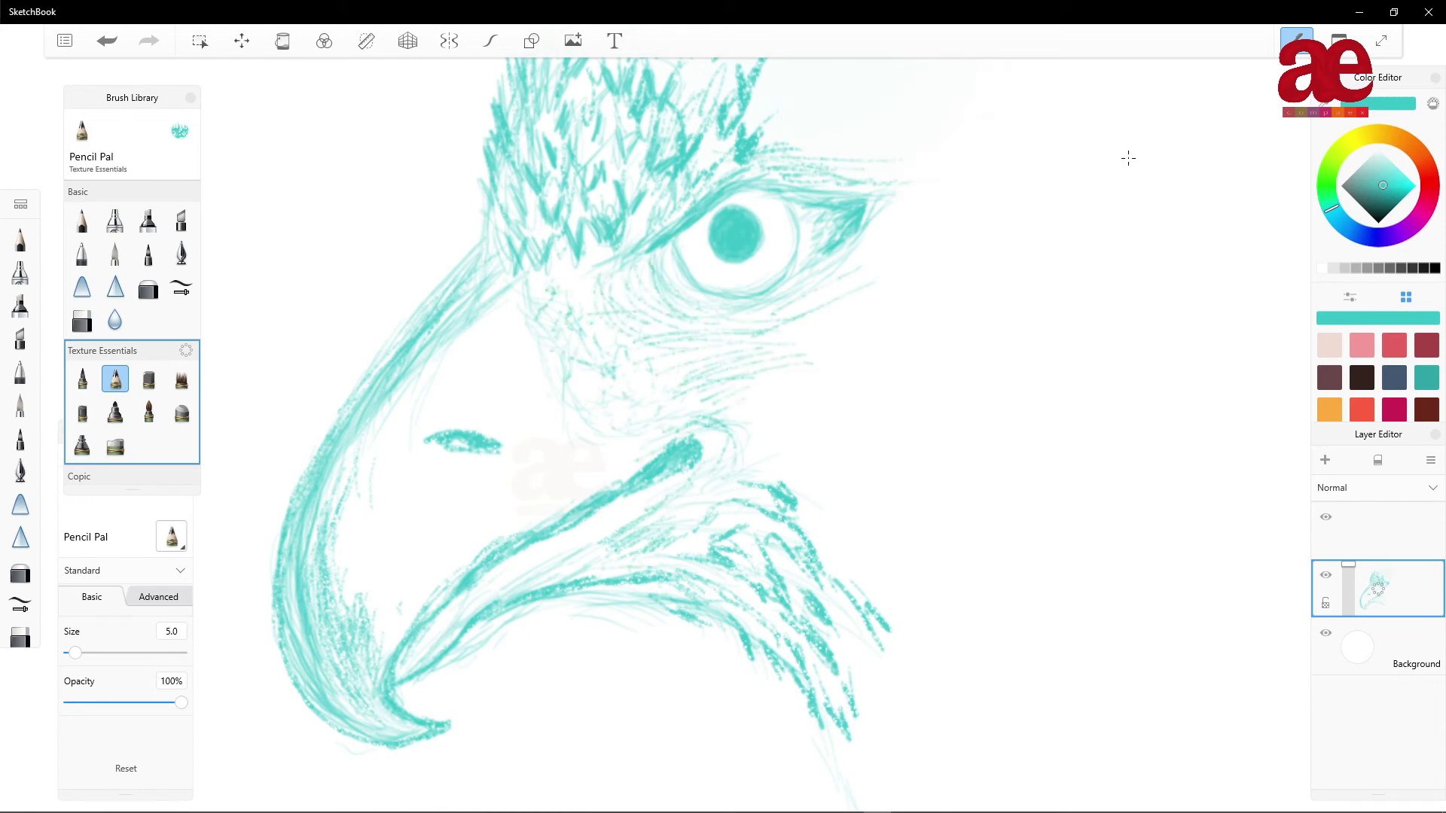
- Commit the repositioned view, hatch beside the eye, and thicken the upper eyelid to a point
key(v)
key(Return)
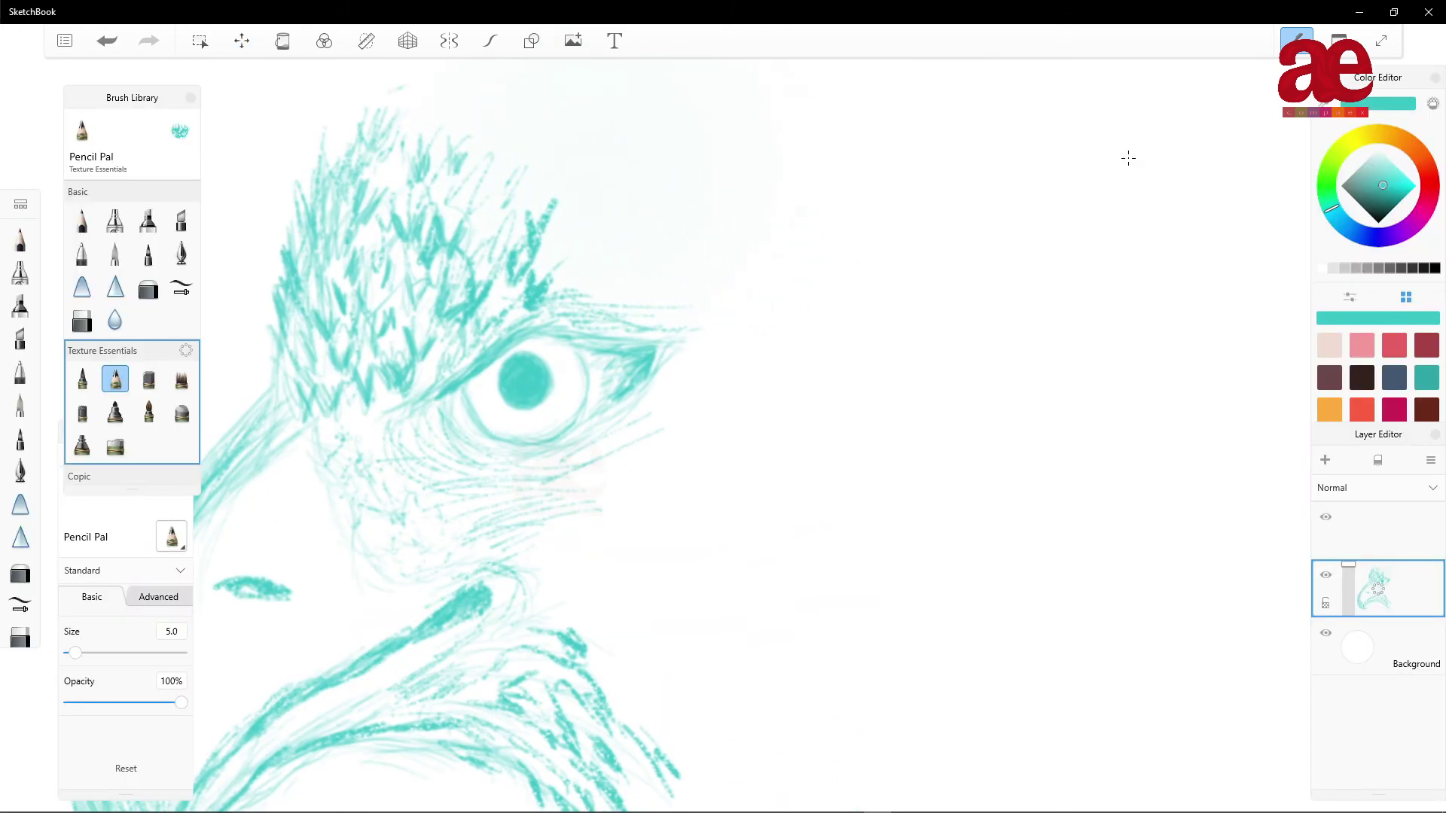
mouse_move(577, 527)
mouse_down()
mouse_move(675, 475)
mouse_move(742, 351)
mouse_up()
drag(625, 494, 799, 381)
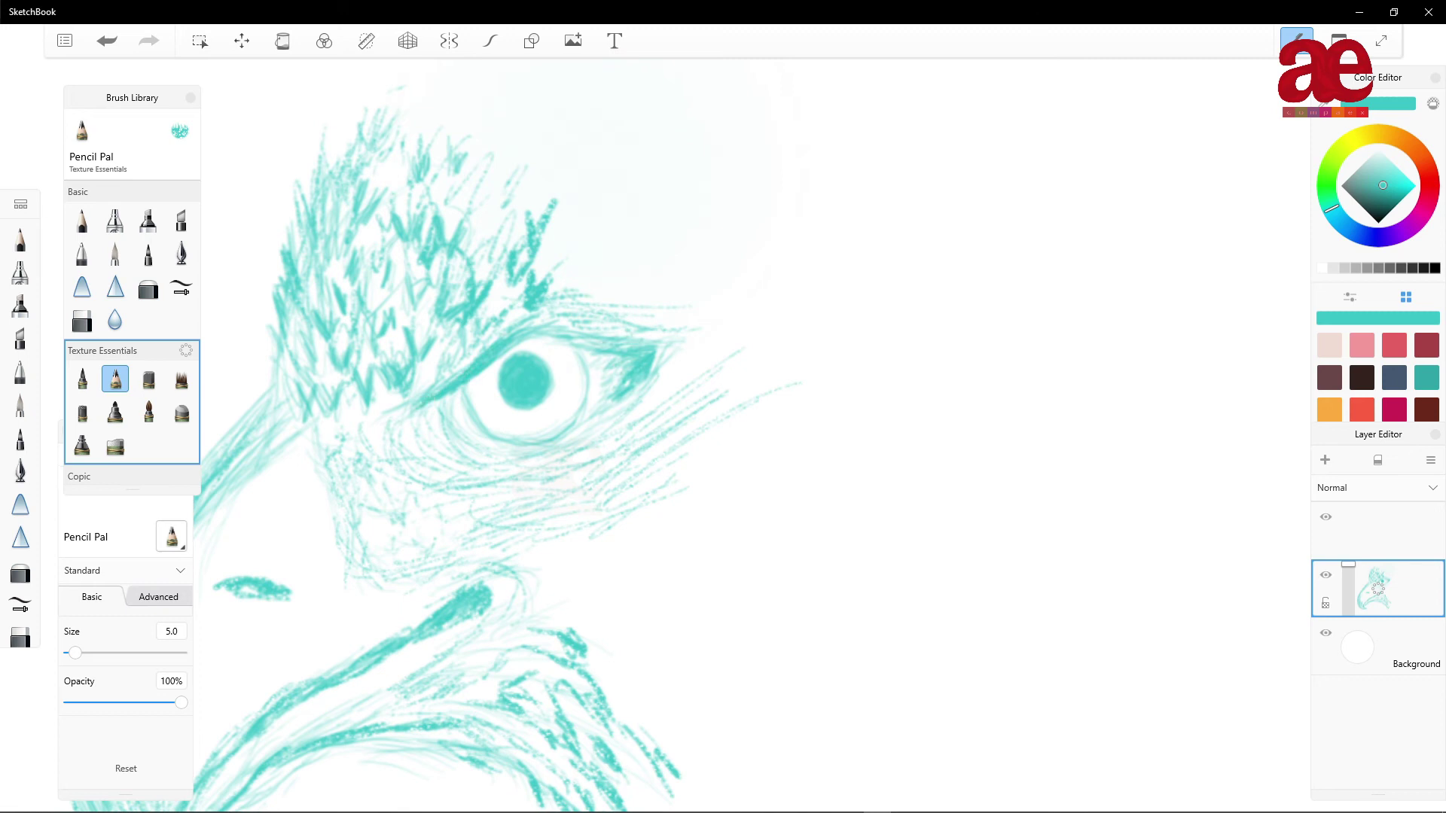
mouse_move(503, 333)
mouse_down()
mouse_move(566, 319)
mouse_move(667, 347)
mouse_move(524, 319)
mouse_move(668, 351)
mouse_up()
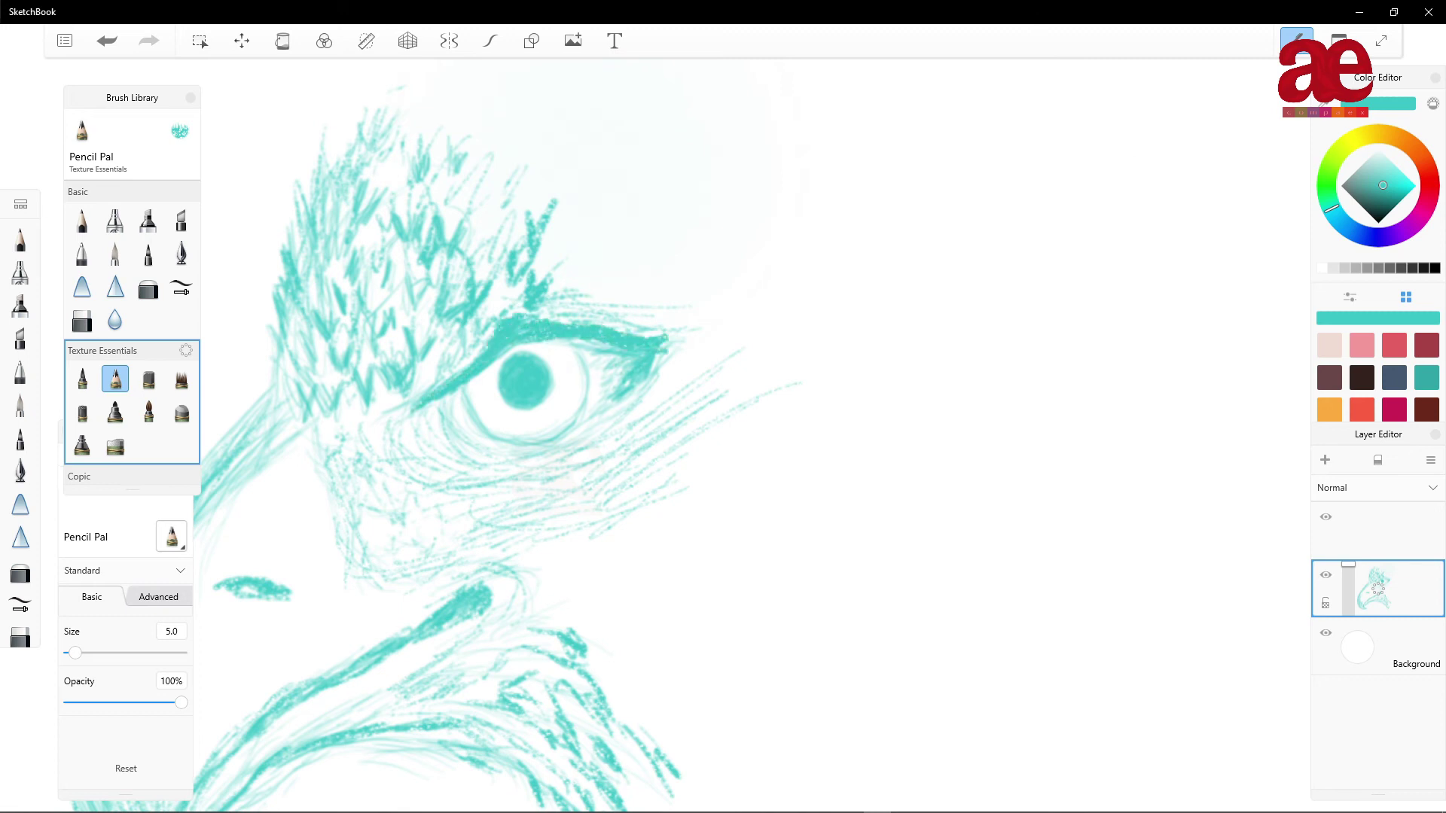
mouse_move(574, 340)
mouse_down()
mouse_move(682, 338)
mouse_move(589, 428)
mouse_up()
drag(633, 363, 590, 347)
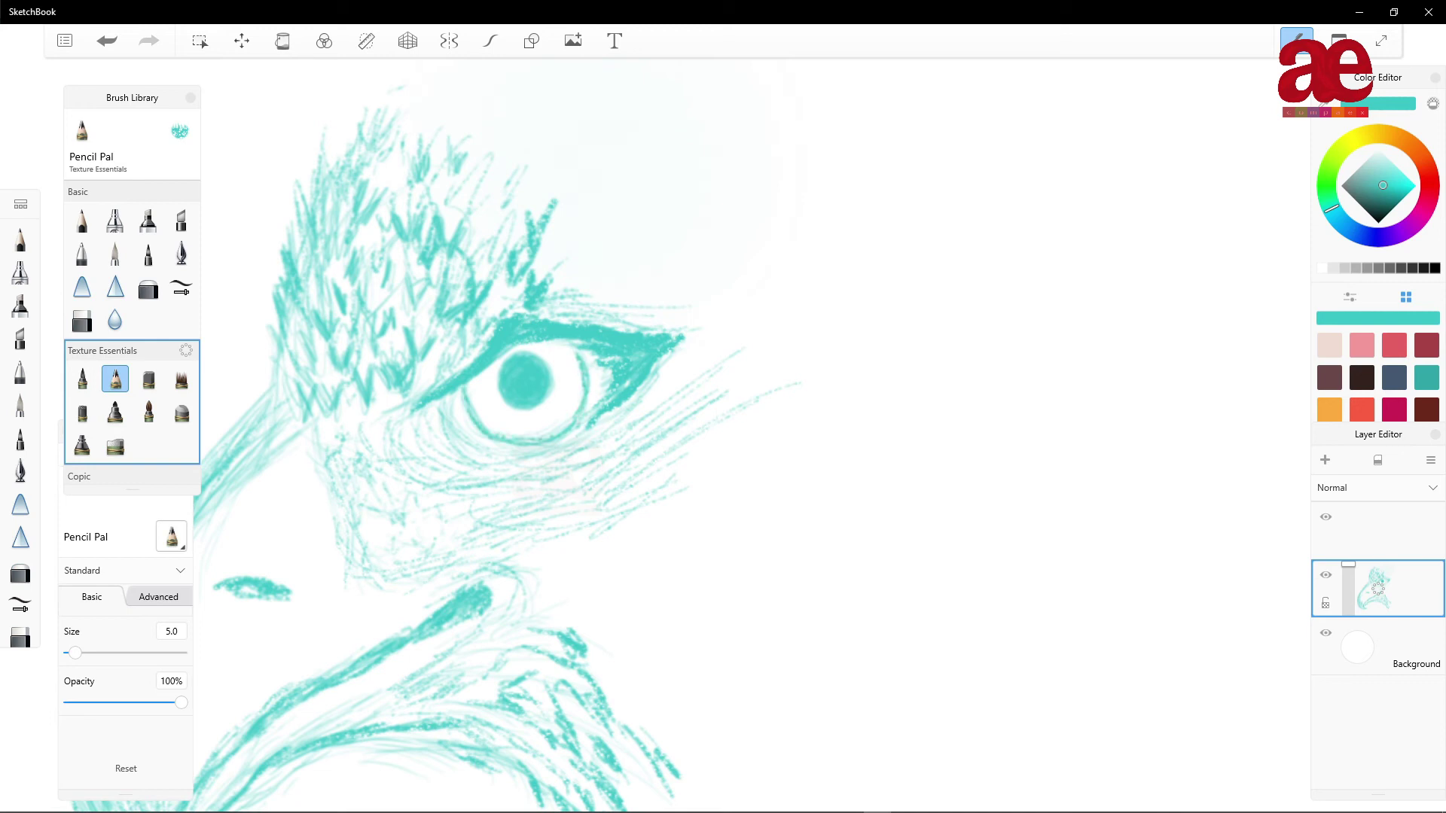
- Hatch feathers across the cheek below the eye and beak
mouse_move(603, 616)
mouse_down()
mouse_move(681, 716)
mouse_move(629, 588)
mouse_move(689, 742)
mouse_up()
drag(542, 595, 681, 516)
drag(527, 497, 614, 478)
mouse_move(537, 460)
mouse_down()
mouse_move(602, 436)
mouse_move(678, 437)
mouse_up()
drag(393, 538, 455, 502)
drag(430, 568, 528, 536)
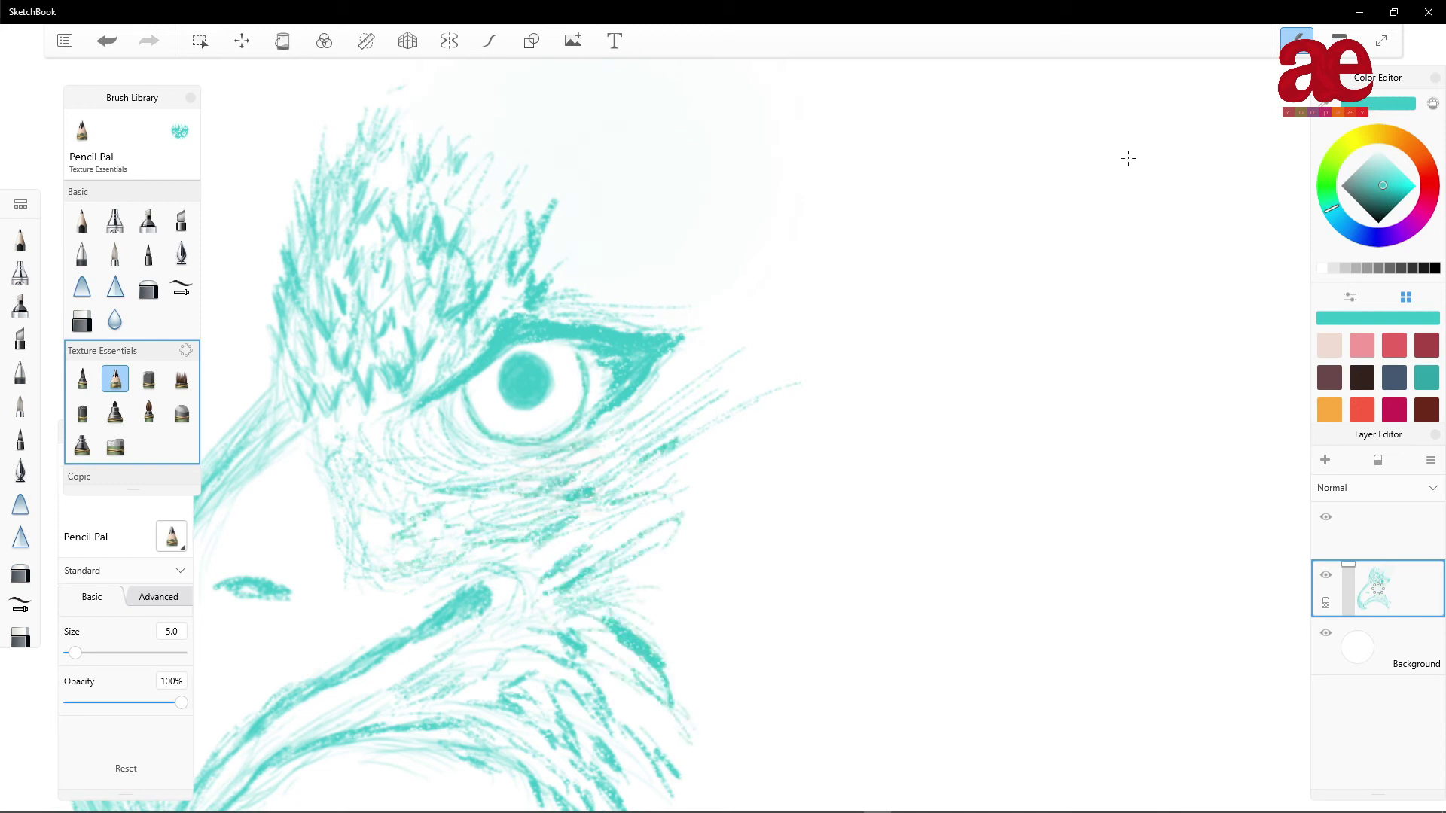
- Hatch feathers along the left side of the head and up into the crest
mouse_move(380, 557)
mouse_down()
mouse_move(336, 406)
mouse_move(325, 301)
mouse_up()
drag(275, 365, 248, 166)
drag(361, 150, 339, 87)
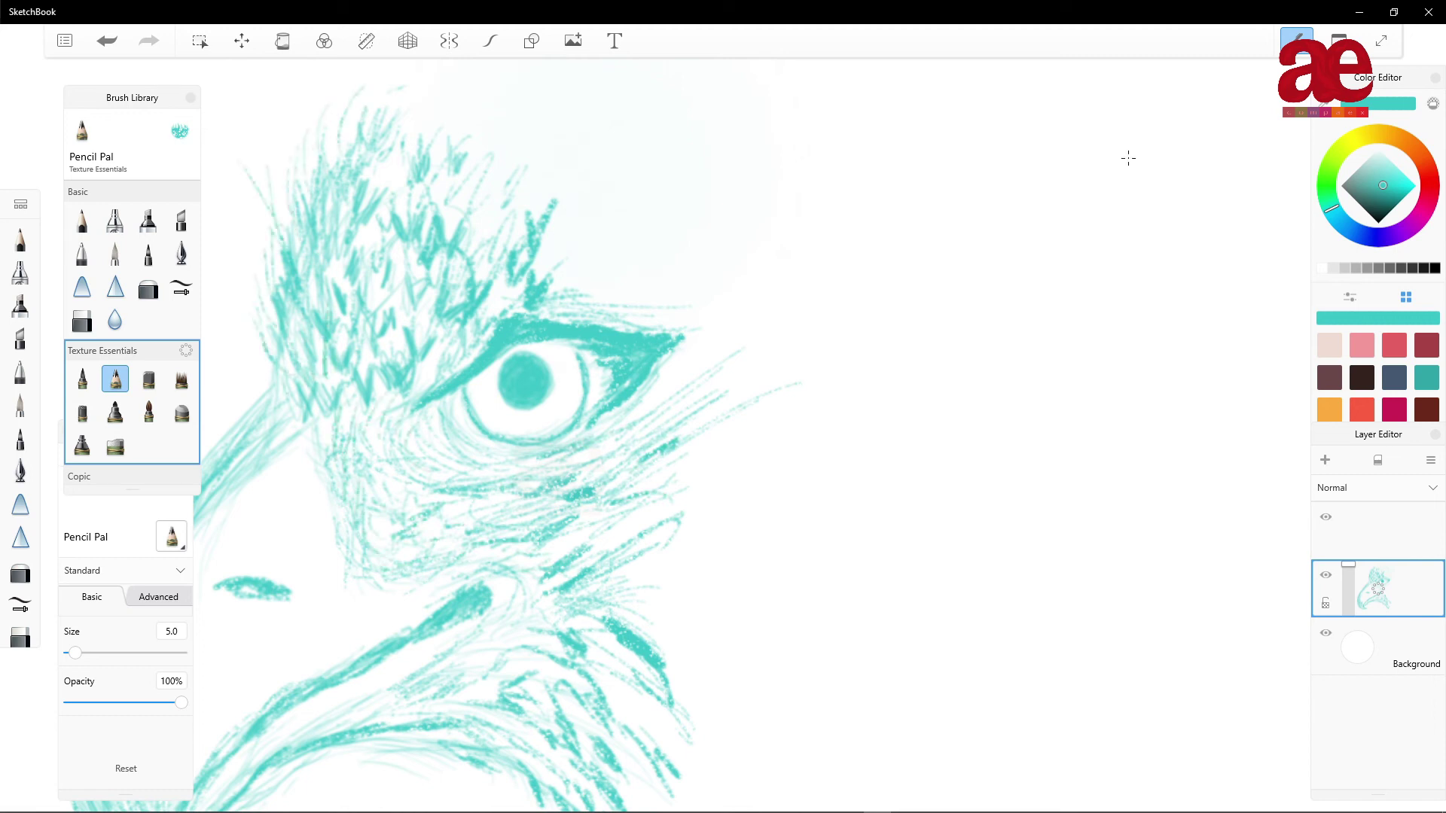
drag(414, 211, 384, 67)
drag(452, 136, 418, 69)
drag(373, 316, 384, 211)
drag(452, 275, 516, 151)
drag(464, 158, 493, 83)
drag(482, 327, 523, 282)
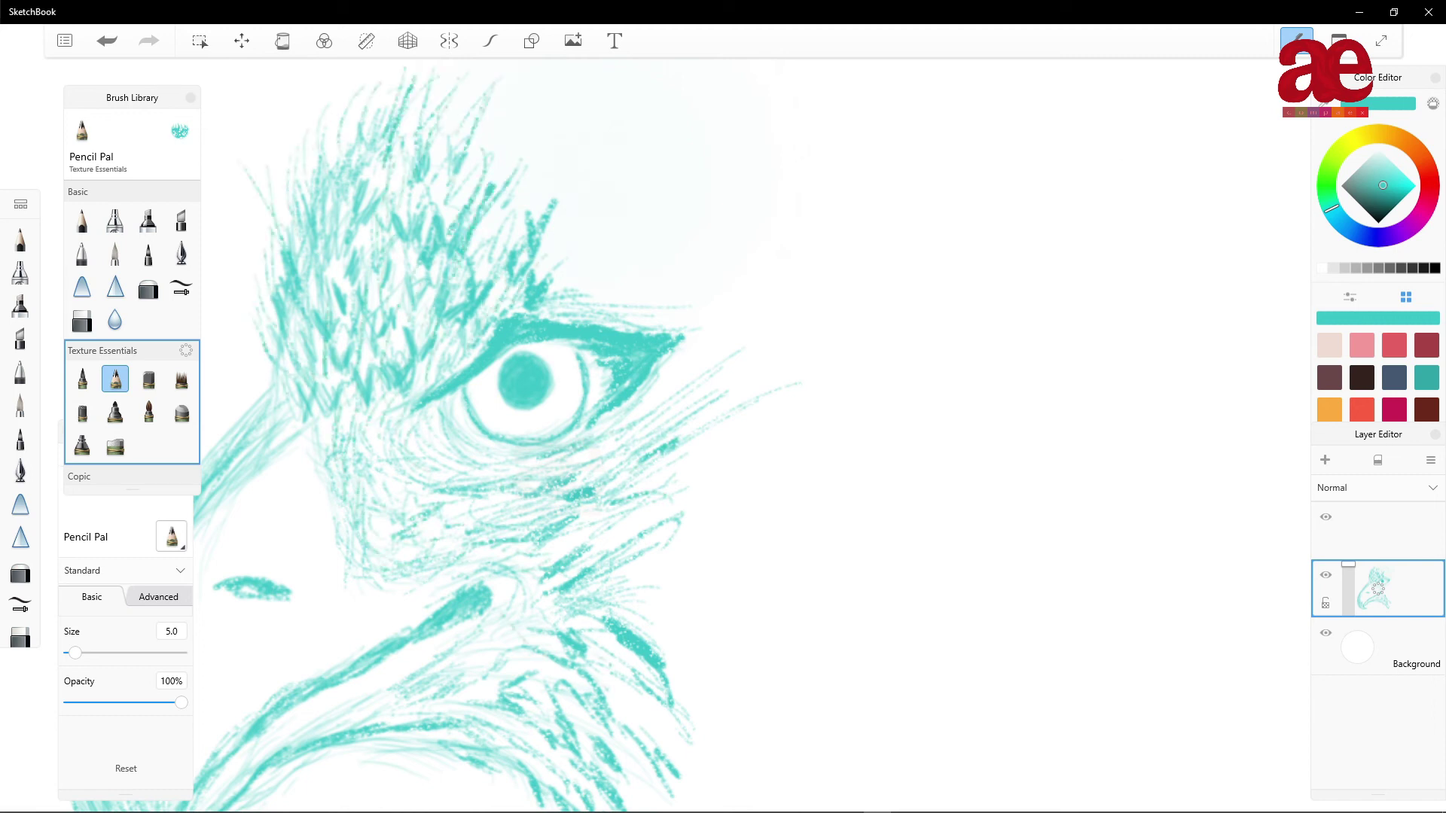
- Hatch feathers over the lower neck and to its right
drag(603, 761, 663, 655)
drag(625, 595, 775, 685)
drag(677, 663, 769, 640)
mouse_move(618, 603)
mouse_down()
mouse_move(739, 670)
mouse_move(542, 625)
mouse_up()
drag(564, 618, 437, 674)
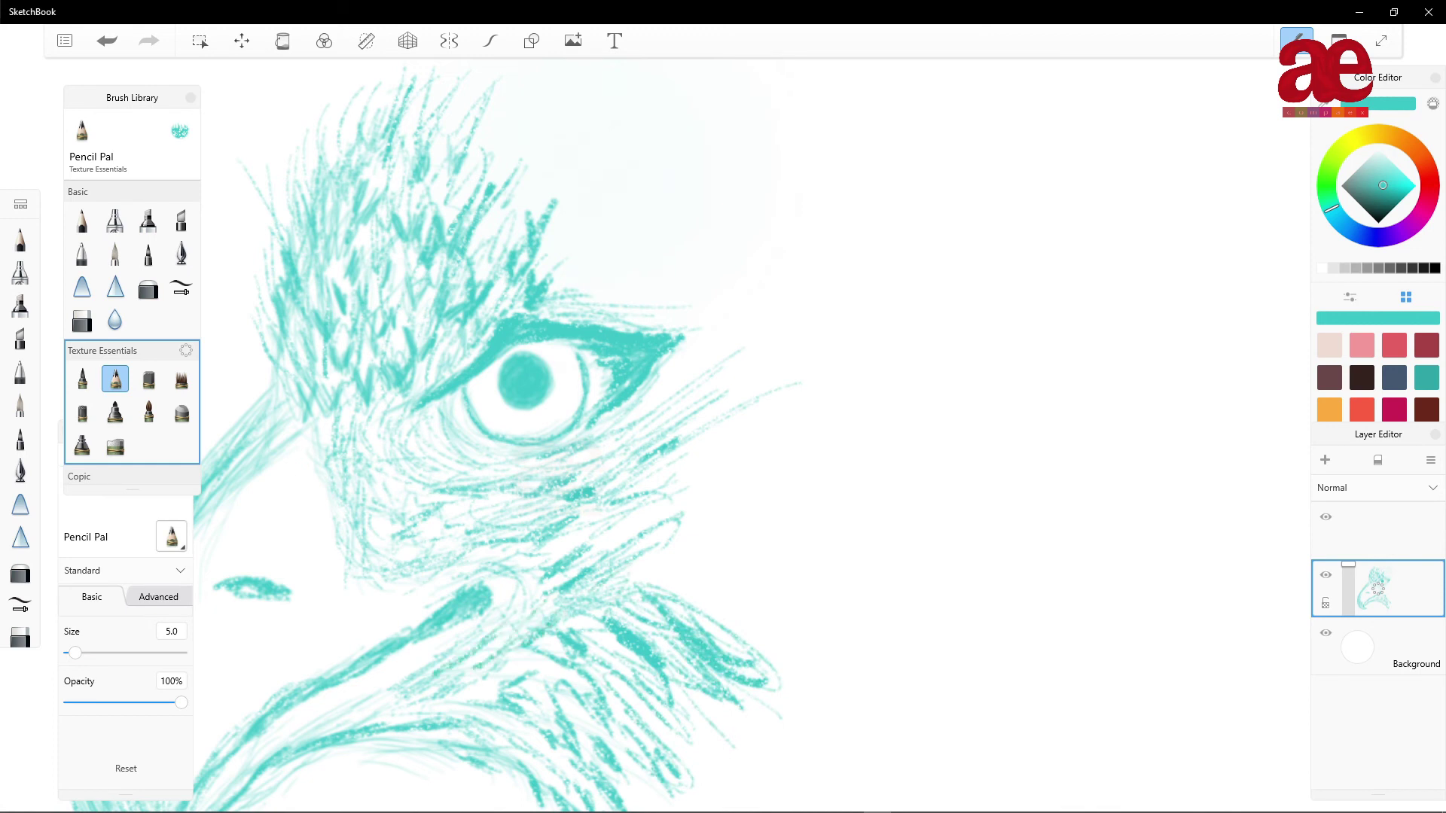
mouse_move(539, 595)
mouse_down()
mouse_move(361, 727)
mouse_move(734, 527)
mouse_up()
mouse_move(655, 584)
mouse_down()
mouse_move(798, 584)
mouse_move(772, 512)
mouse_up()
drag(603, 603, 697, 493)
- Add feather strokes on the neck just below the eye
drag(701, 577, 794, 553)
drag(610, 546, 692, 463)
drag(580, 475, 655, 429)
drag(485, 538, 558, 520)
mouse_move(433, 471)
mouse_down()
mouse_move(485, 423)
mouse_move(380, 430)
mouse_up()
- Shade and deepen the shadow at the inner corner of the eye
mouse_move(461, 399)
mouse_down()
mouse_move(388, 446)
mouse_move(398, 437)
mouse_up()
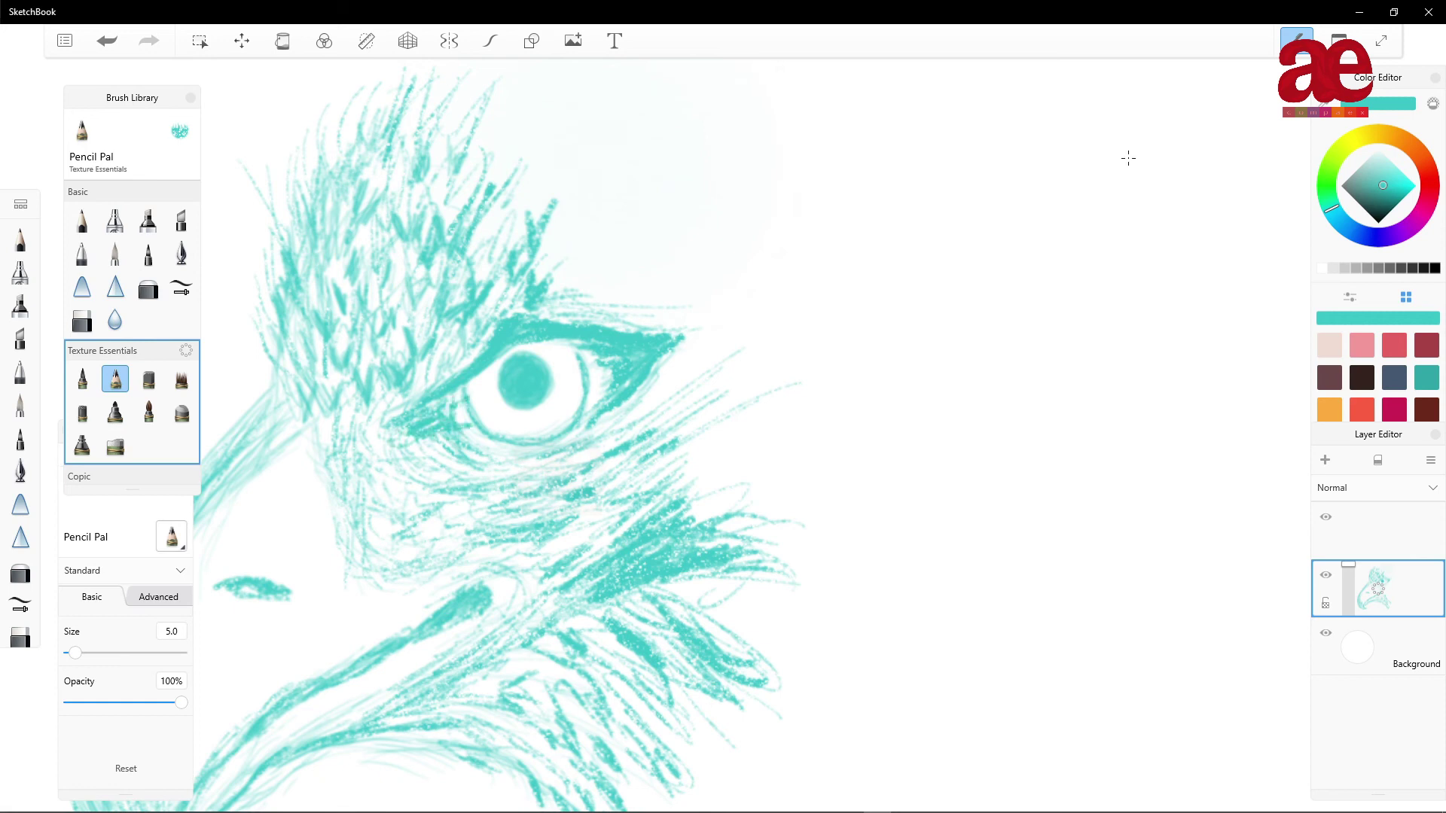
drag(467, 401, 410, 453)
drag(512, 435, 436, 467)
drag(406, 413, 380, 456)
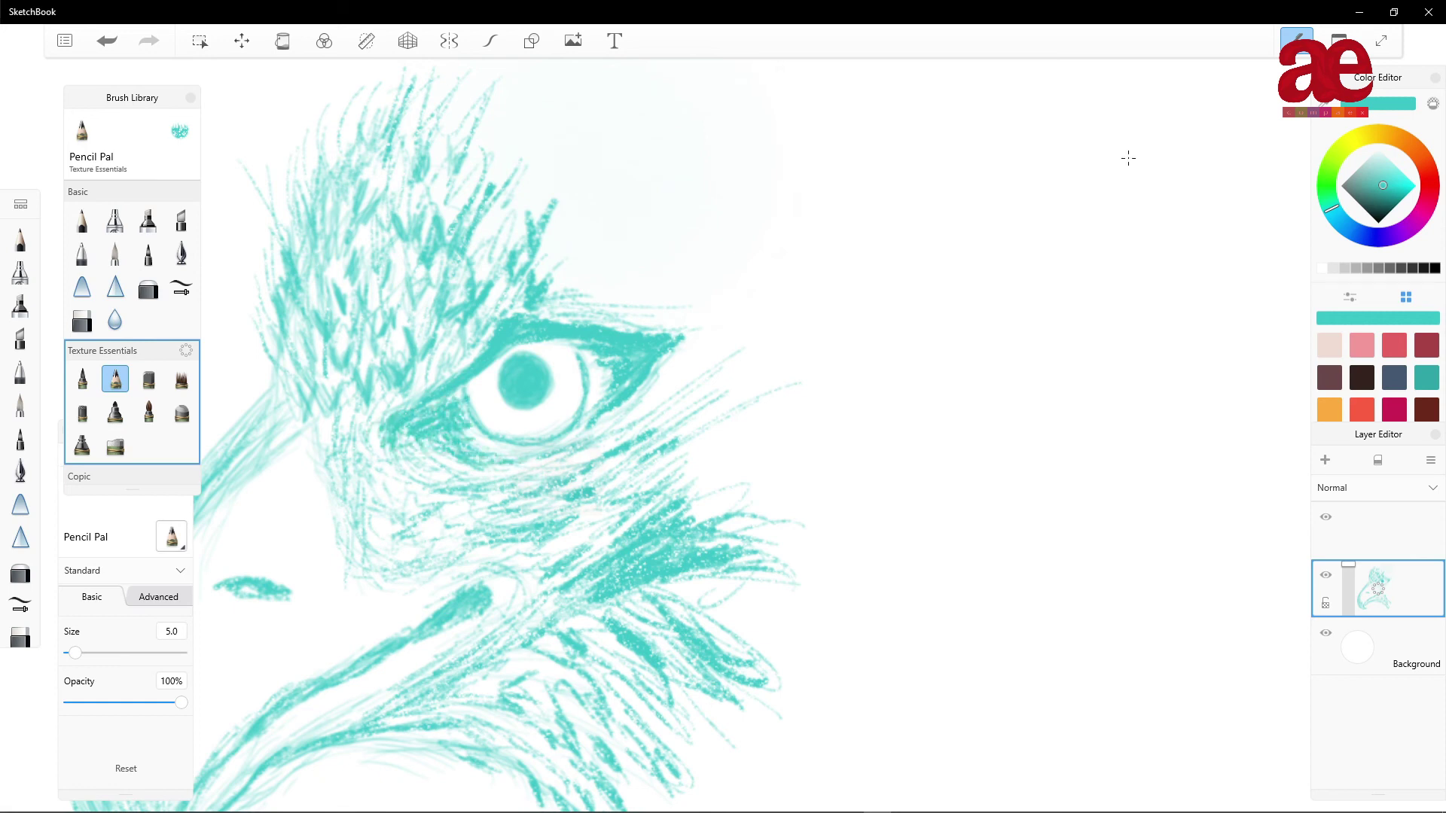
- Add feather strokes around and right of the eye, rising into the crest
drag(554, 441, 471, 465)
mouse_move(600, 371)
mouse_down()
mouse_move(507, 479)
mouse_move(729, 342)
mouse_up()
mouse_move(578, 308)
mouse_down()
mouse_move(689, 288)
mouse_move(654, 266)
mouse_up()
drag(562, 284, 638, 199)
mouse_move(543, 175)
mouse_down()
mouse_move(631, 116)
mouse_move(565, 217)
mouse_up()
drag(529, 205, 572, 158)
drag(506, 192, 561, 109)
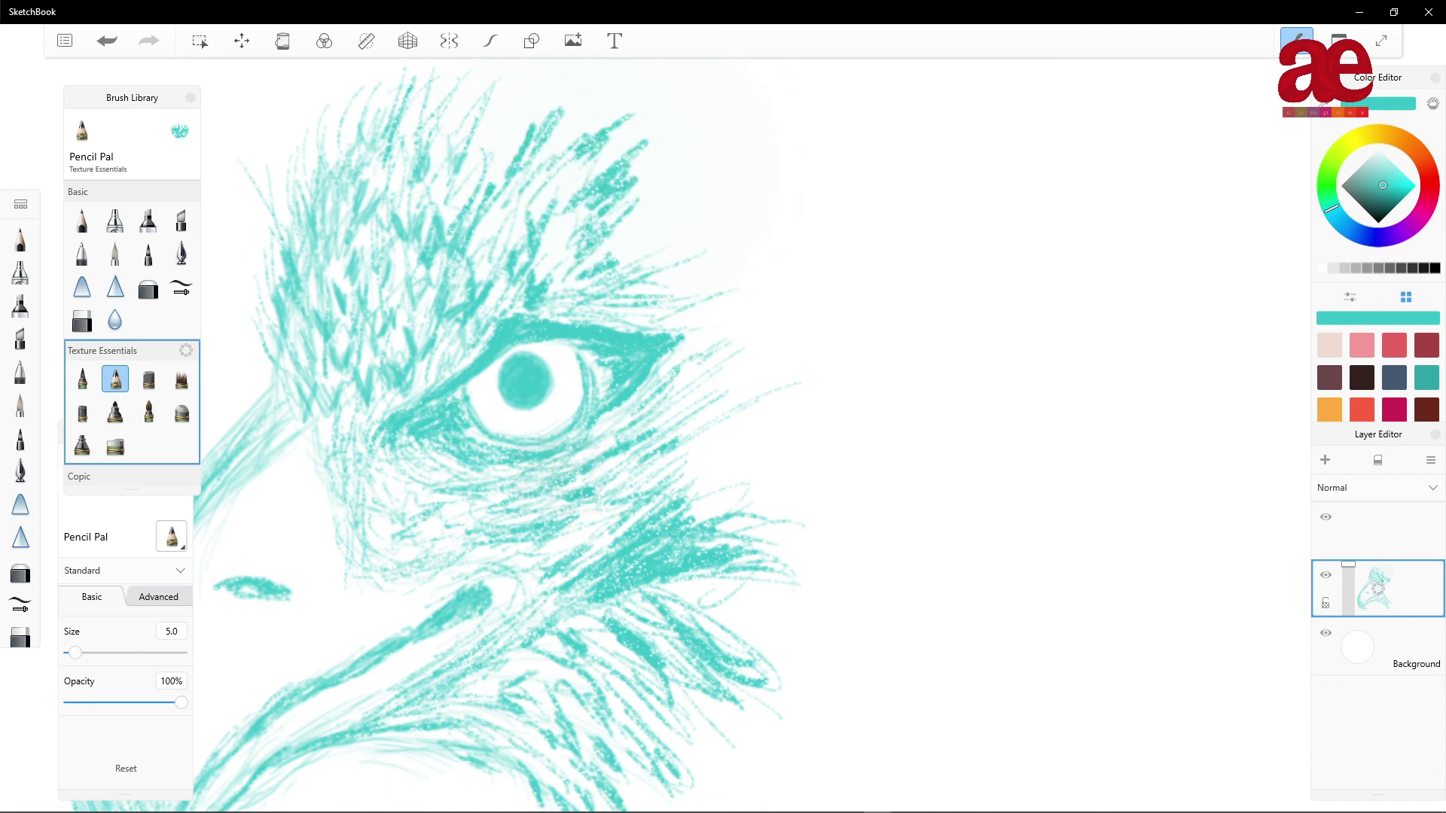
- Add spiky feather strokes across the upper crest
drag(519, 177, 580, 102)
drag(339, 207, 322, 64)
drag(303, 215, 287, 100)
drag(267, 294, 262, 217)
drag(488, 168, 526, 91)
drag(537, 136, 558, 85)
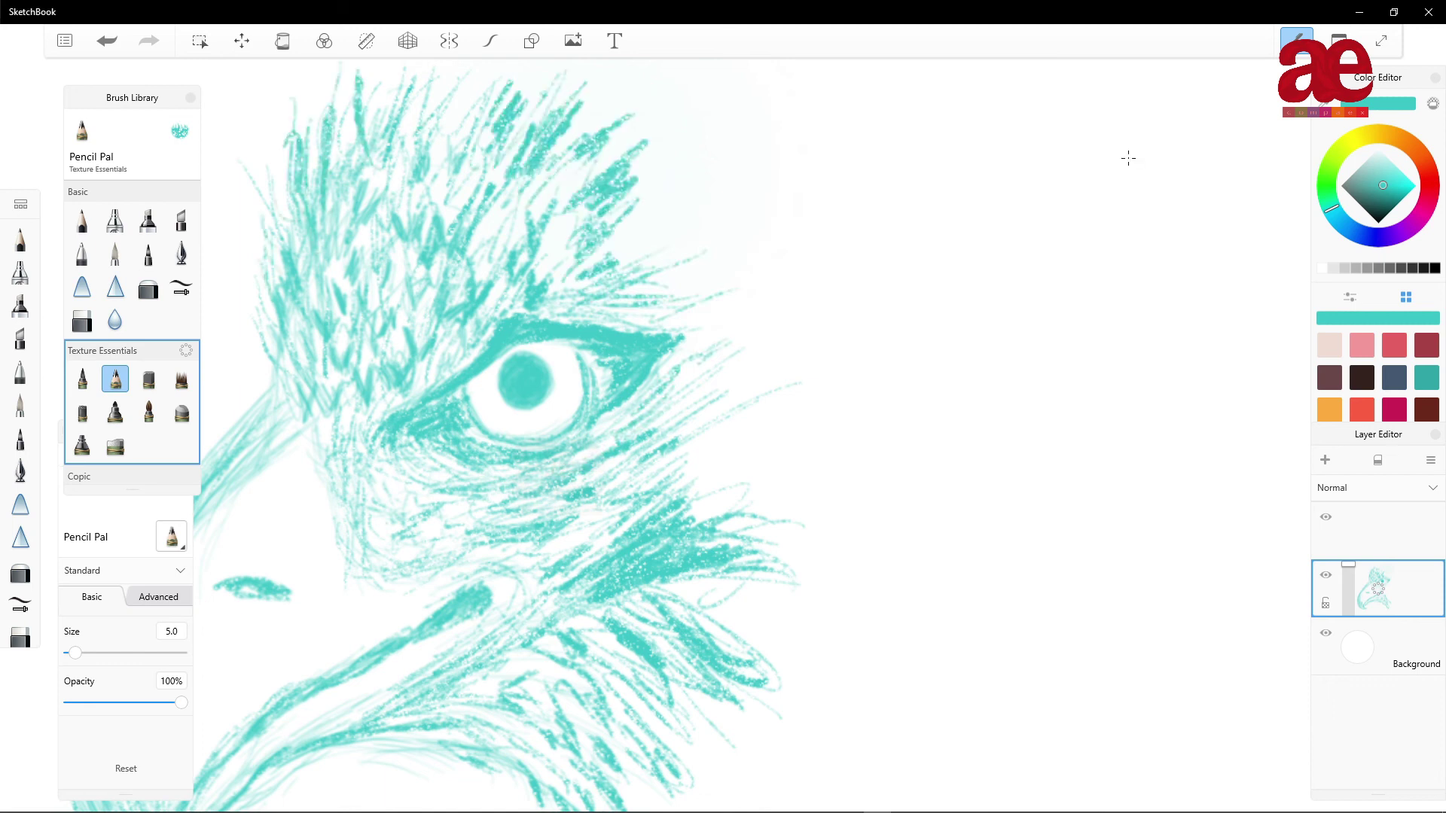
- Add a few more feathers to the right of and below the eye
drag(348, 569, 468, 506)
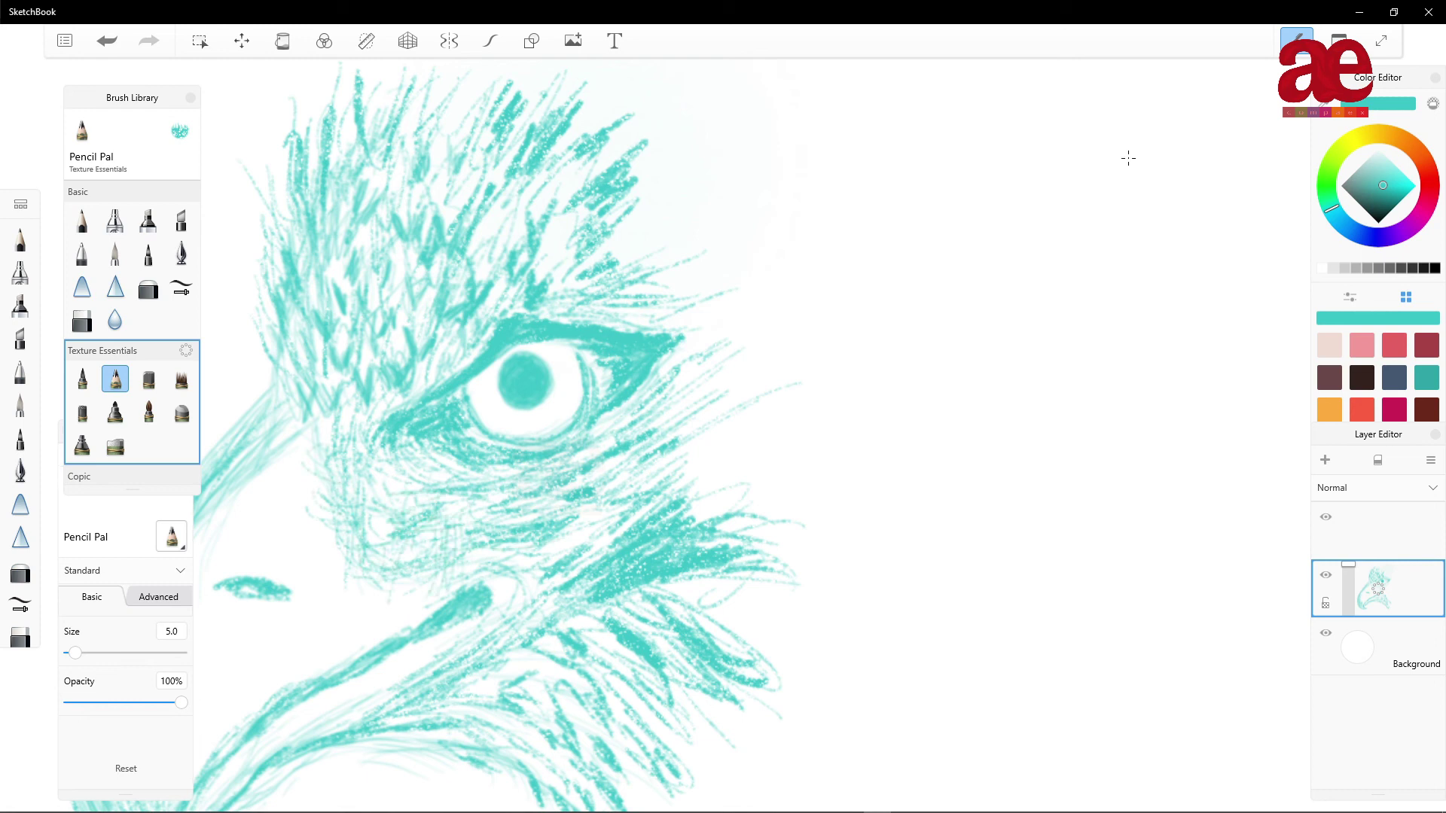
drag(682, 479, 753, 415)
drag(545, 544, 622, 501)
drag(711, 411, 746, 370)
- Leave the Move tool and draw long feather strokes at the lower right of the neck
key(v)
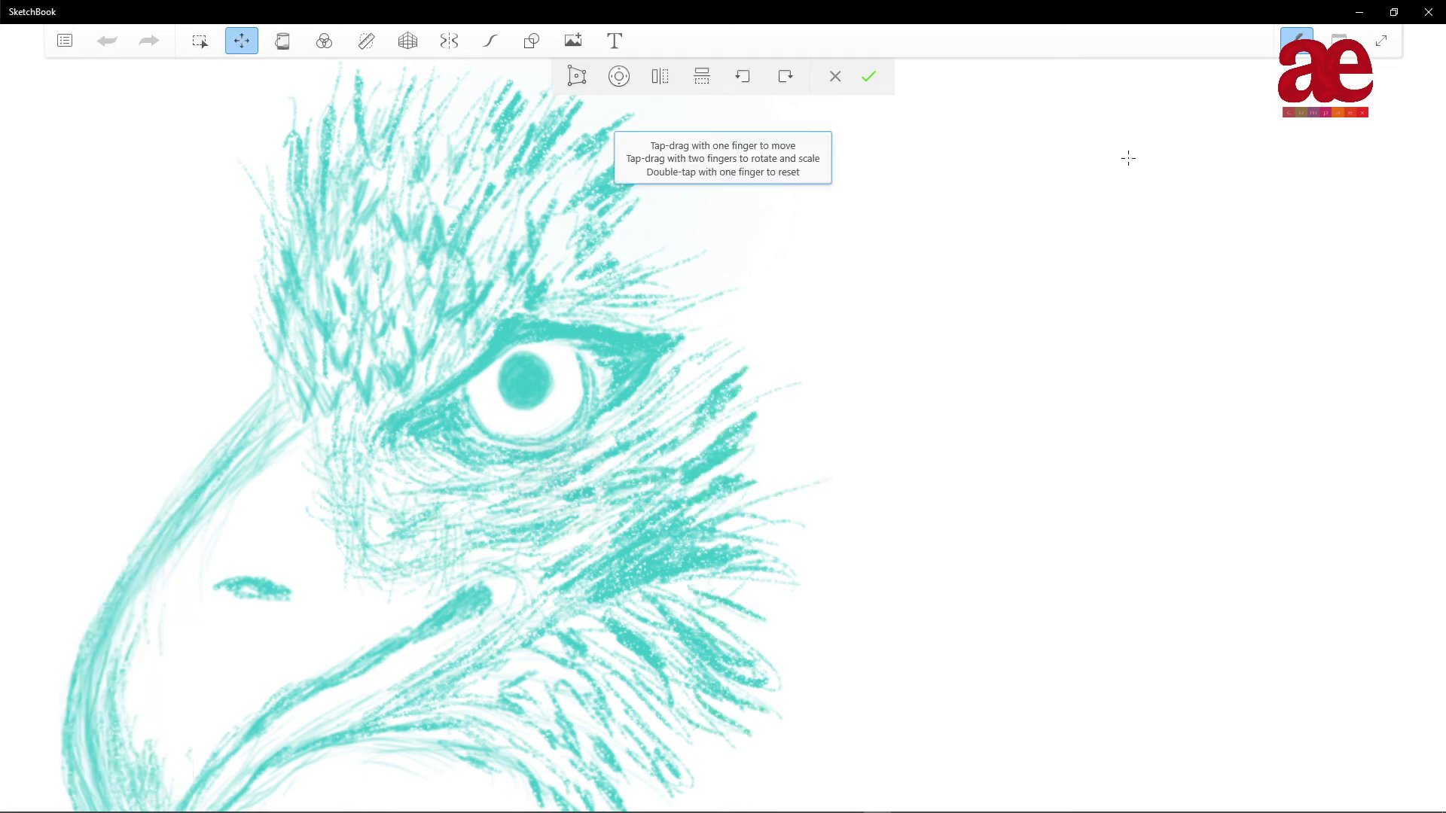
key(Escape)
drag(502, 533, 547, 615)
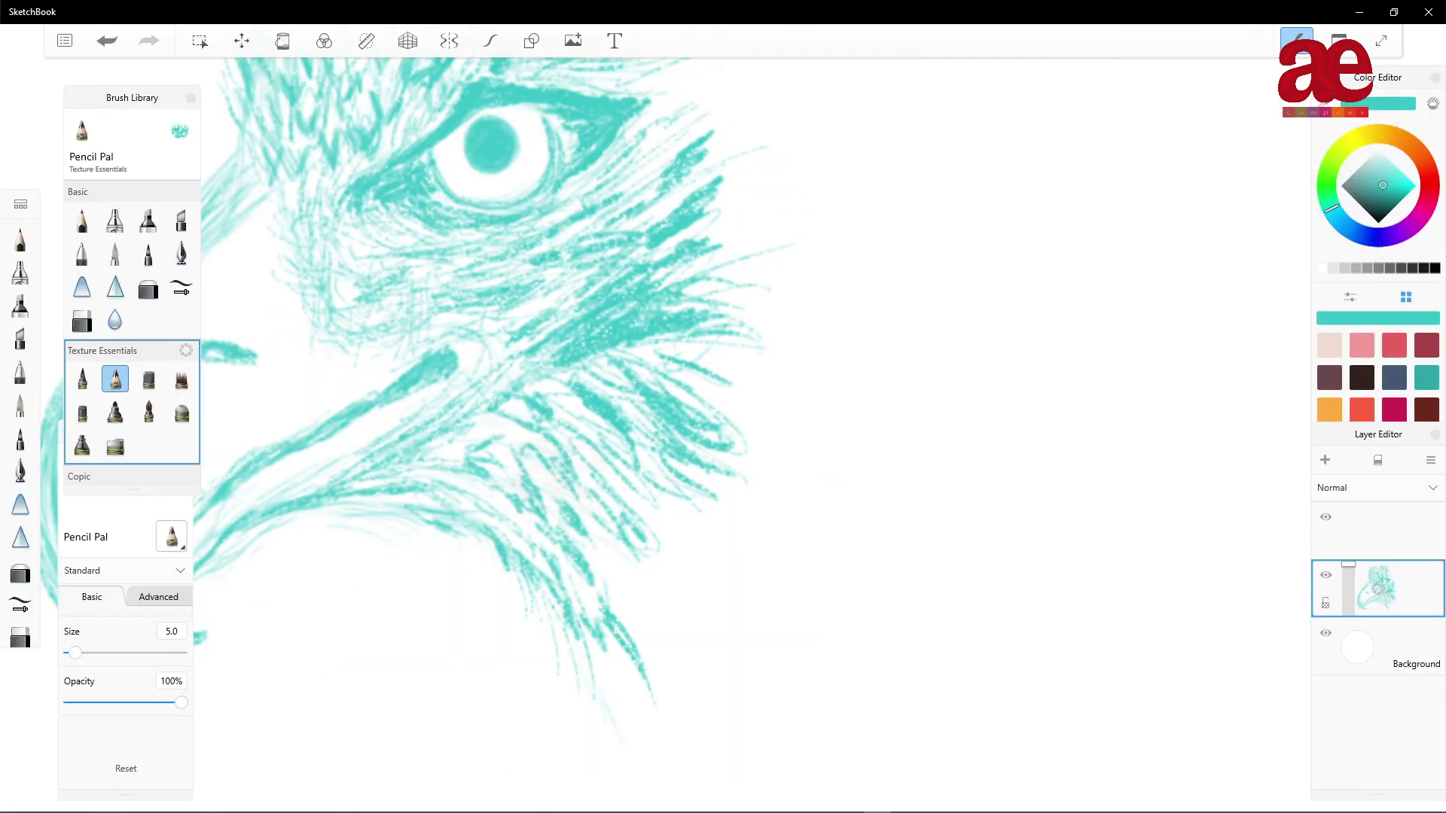
drag(418, 518, 517, 614)
drag(534, 577, 556, 651)
drag(622, 531, 750, 694)
mouse_move(658, 513)
mouse_down()
mouse_move(728, 631)
mouse_move(763, 637)
mouse_up()
- Draw long feather strokes fanning out right of and below the eye
drag(704, 369, 817, 467)
drag(689, 456, 802, 538)
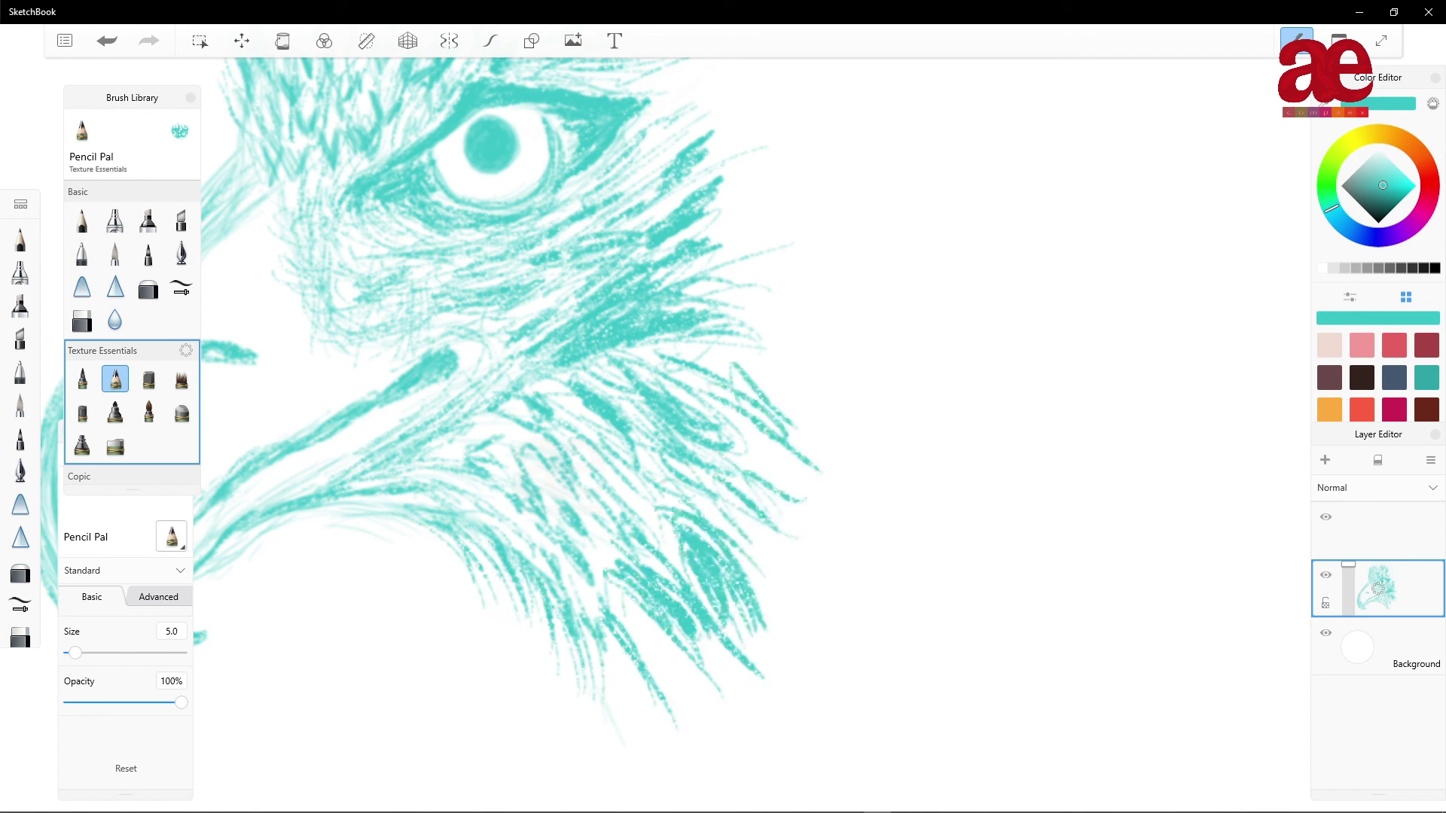
drag(591, 437, 671, 501)
drag(410, 381, 516, 455)
drag(516, 471, 610, 501)
- Add long feather strokes fanning out directly to the right of the eye
drag(625, 354, 742, 337)
drag(708, 226, 776, 143)
drag(697, 253, 787, 323)
drag(705, 369, 783, 346)
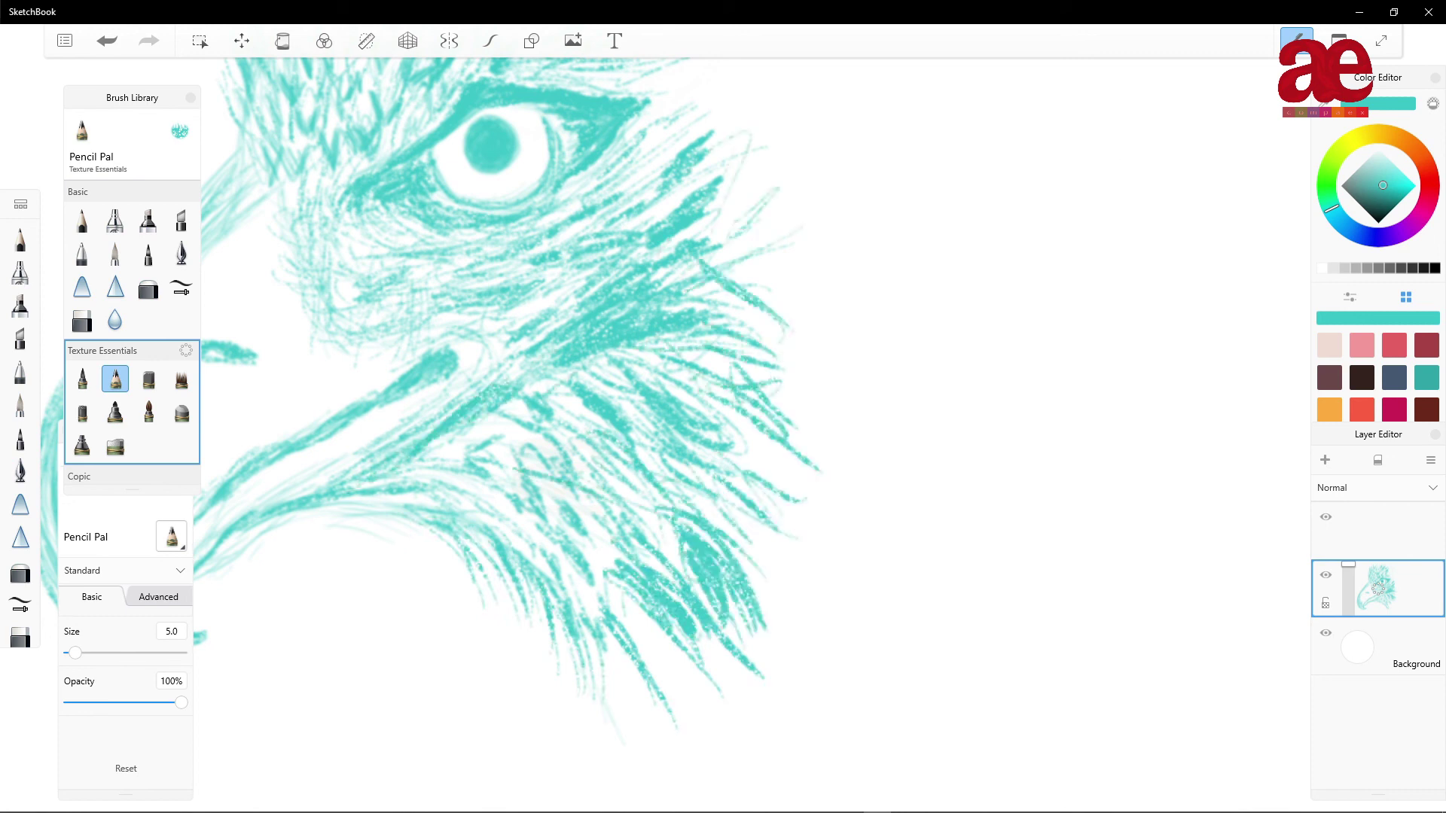
drag(670, 354, 773, 419)
drag(677, 402, 821, 480)
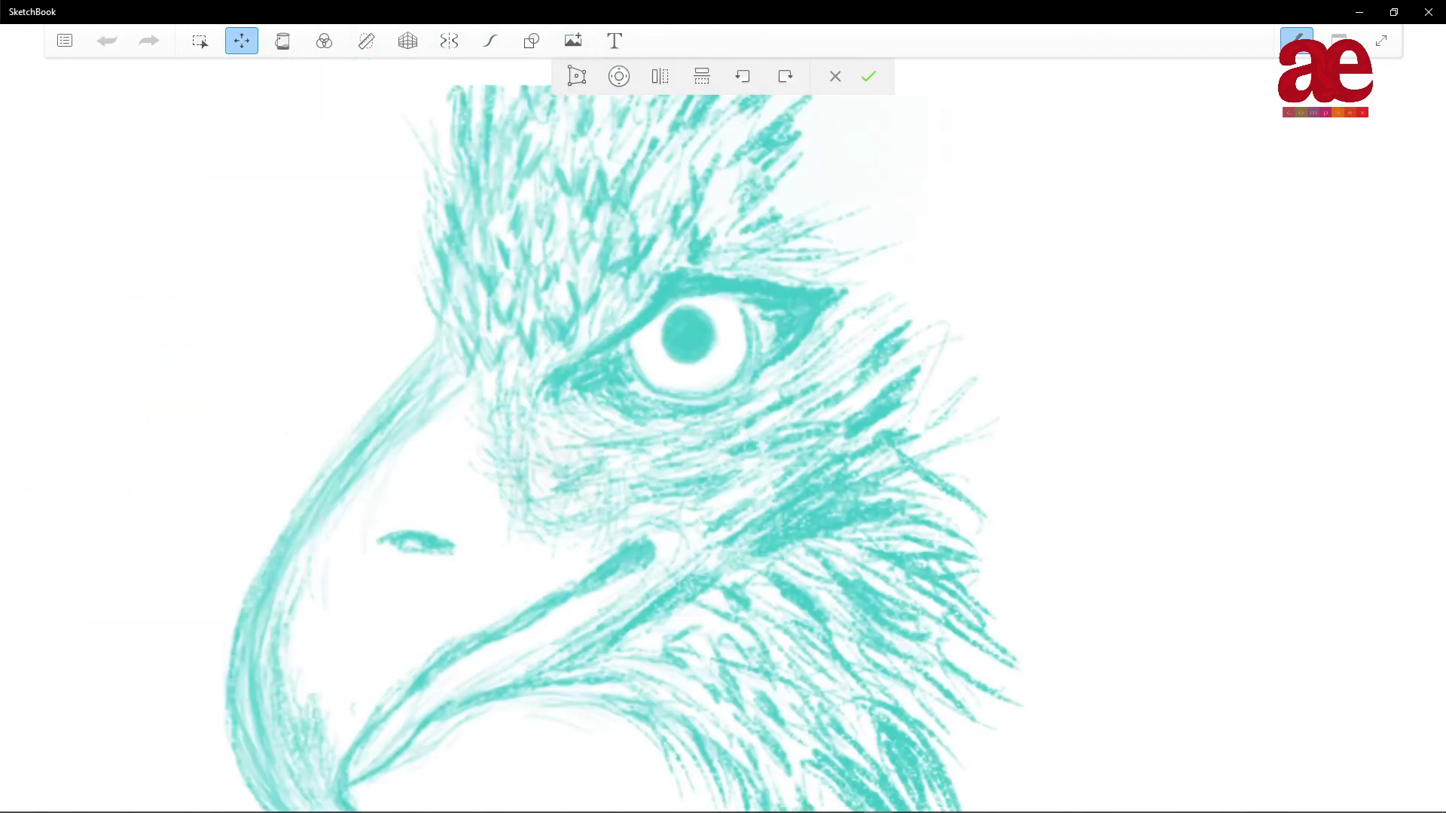